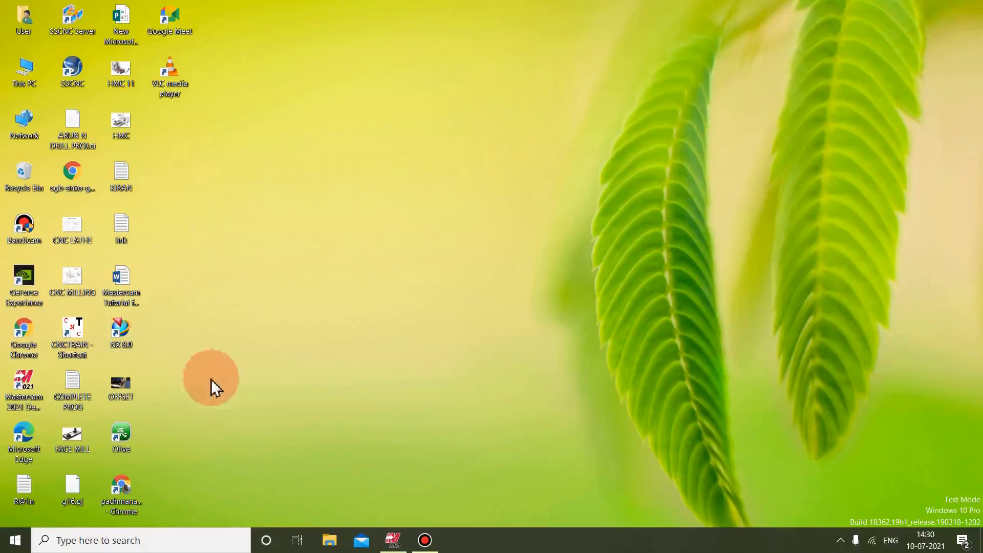
pyautogui.moveTo(392, 538)
pyautogui.click(389, 508)
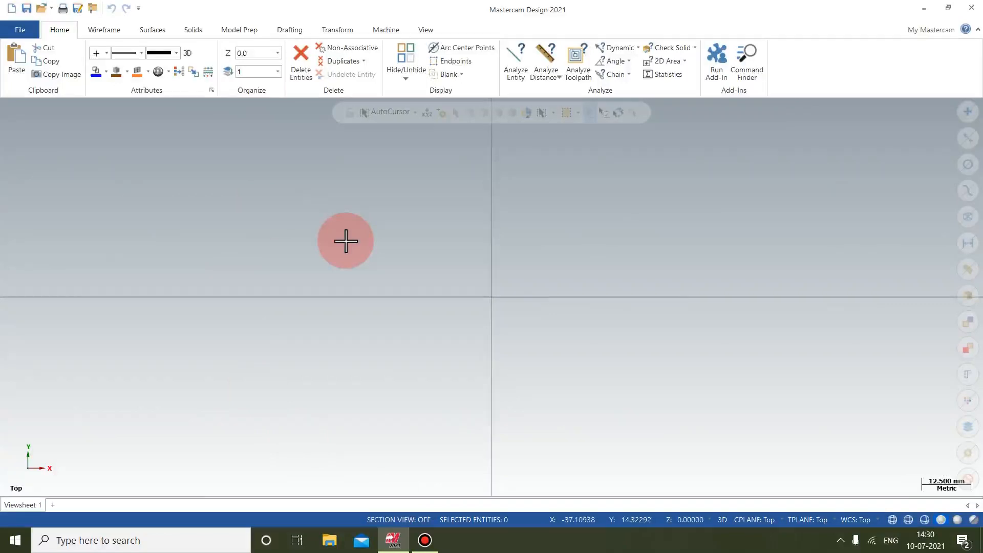
pyautogui.click(924, 8)
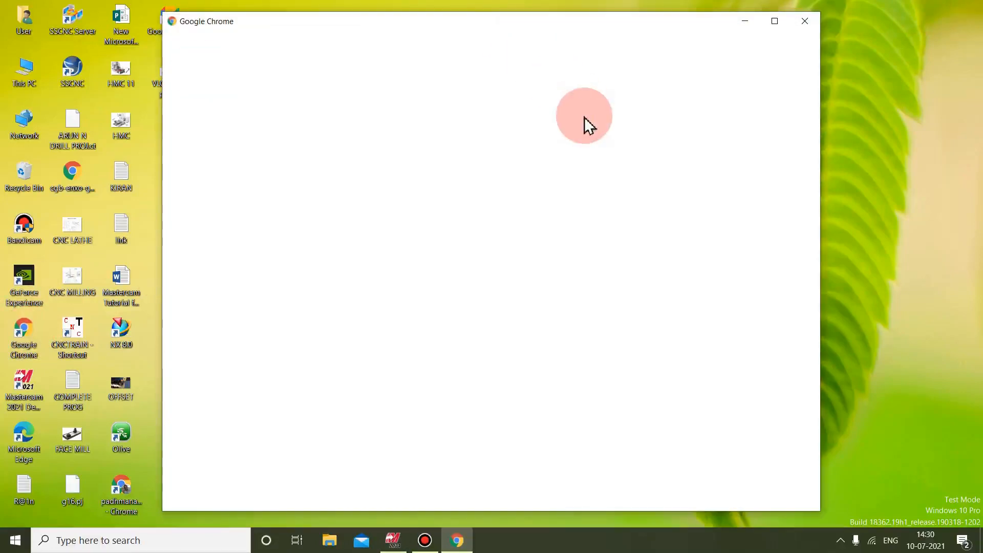
# Step: In Google Chrome, open a user profile and search the web for "mastercam 2021 hle download"
pyautogui.click(775, 21)
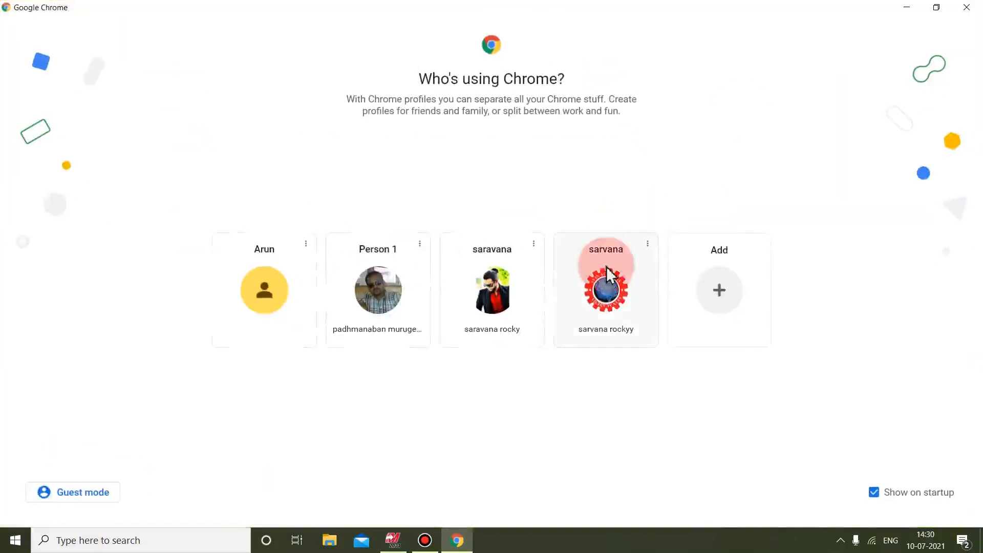
pyautogui.click(591, 306)
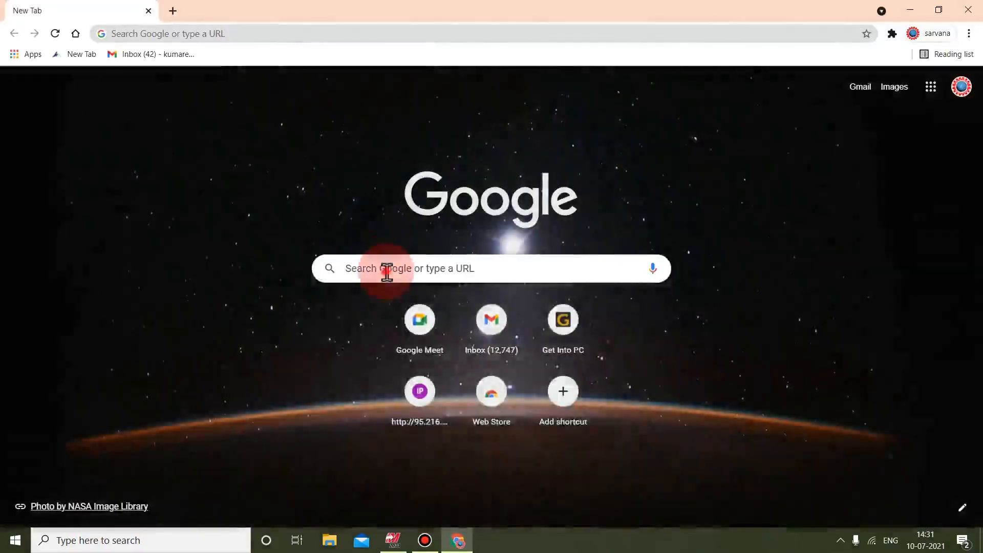
pyautogui.click(386, 270)
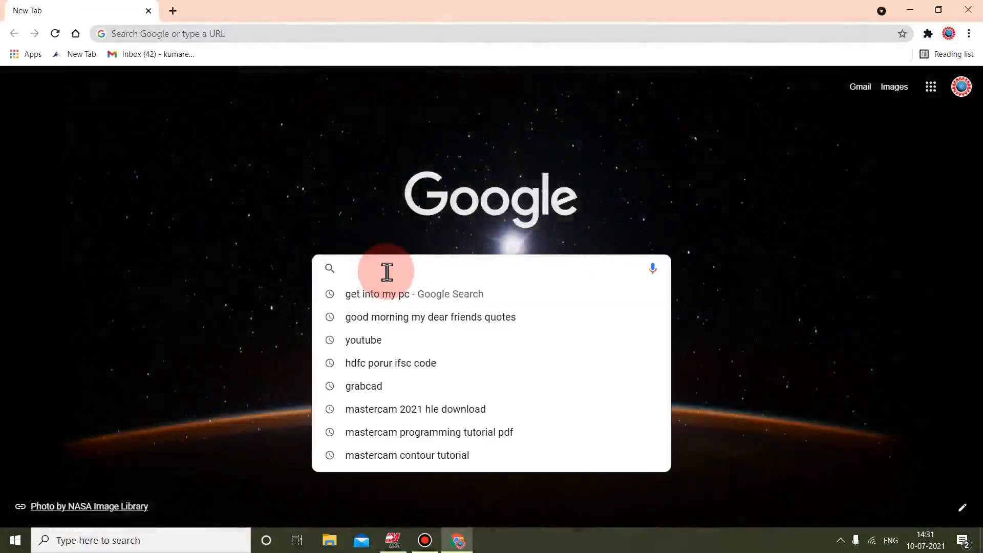
pyautogui.write('MASTE')
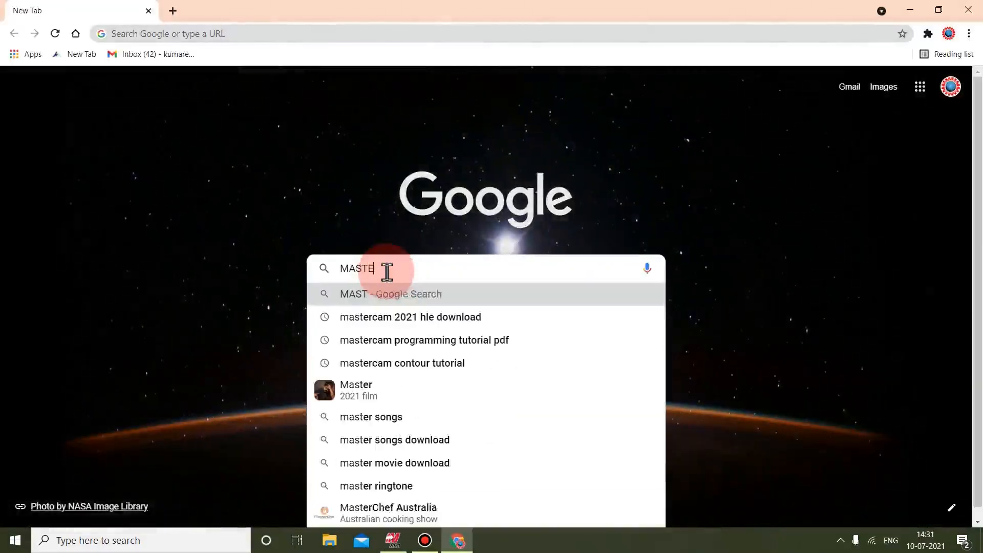
pyautogui.write('R')
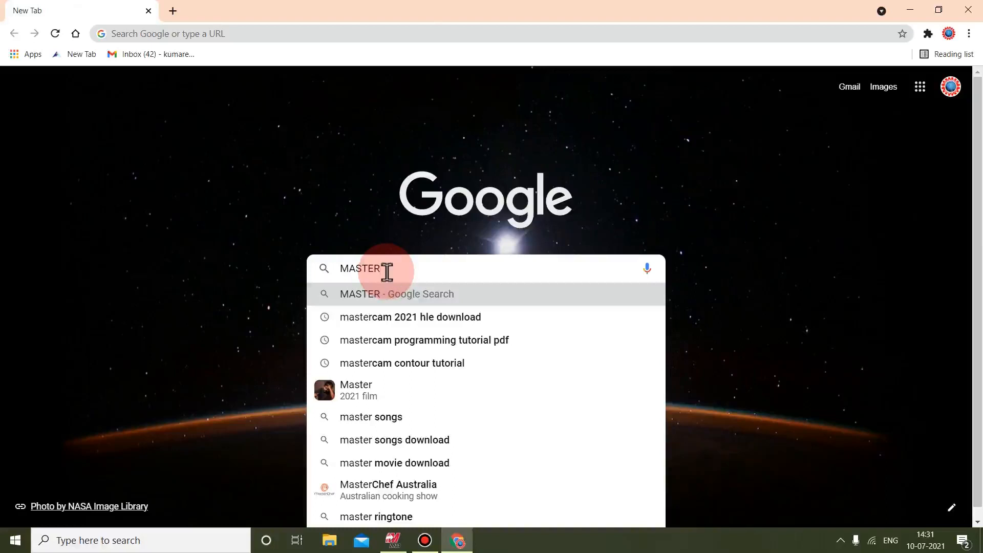
pyautogui.click(405, 323)
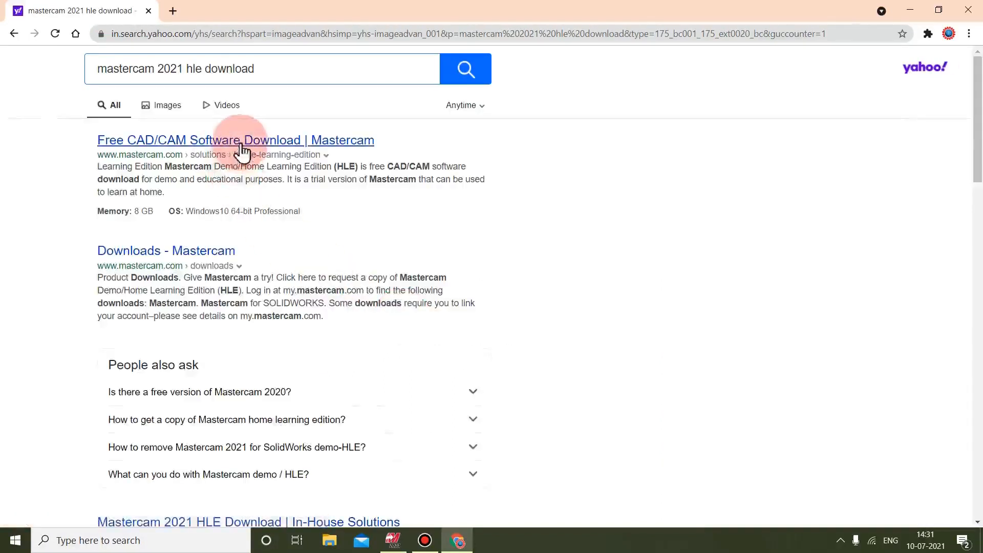
# Step: Open the Mastercam Demo/Home Learning Edition page, look through its features and system requirements, and close the browser
pyautogui.click(242, 152)
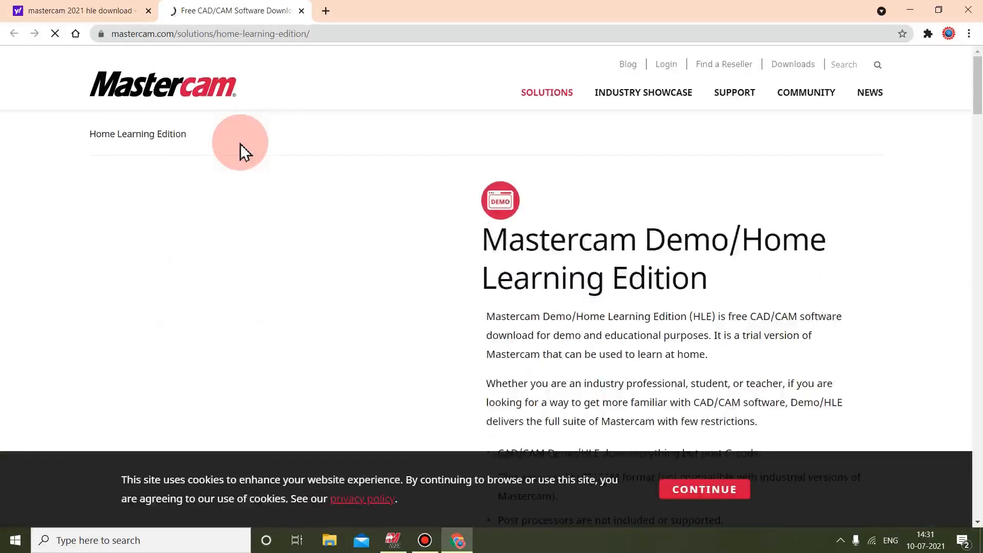
pyautogui.scroll(-20, 551, 287)
pyautogui.scroll(2, 551, 287)
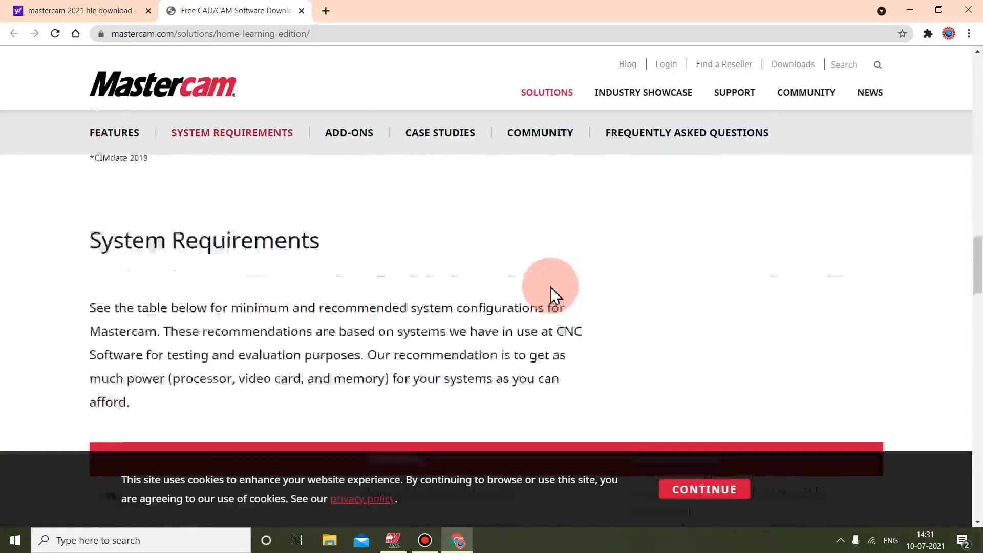
pyautogui.scroll(10, 551, 287)
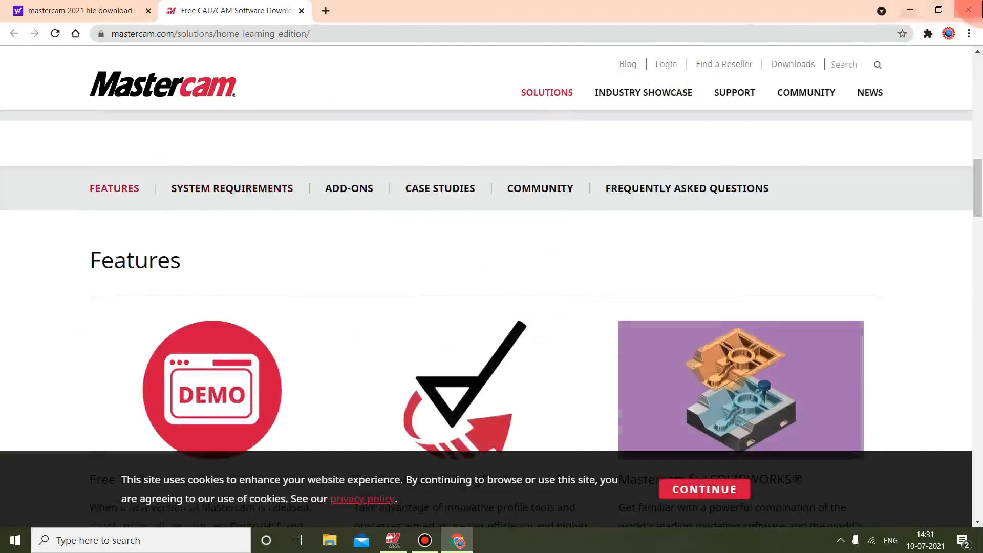
pyautogui.click(970, 9)
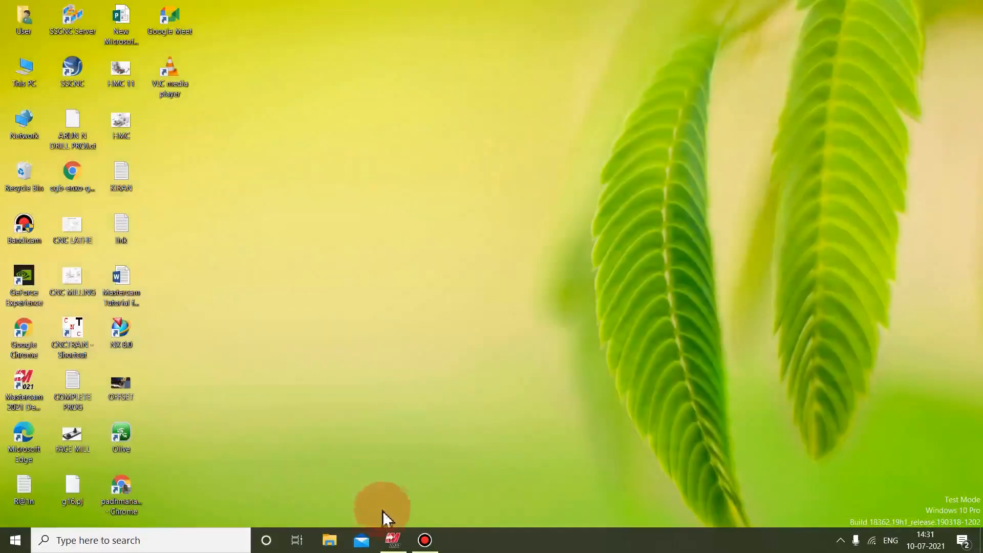
# Step: Switch to Mastercam Design 2021 and hide the axes in the graphics area
pyautogui.click(393, 540)
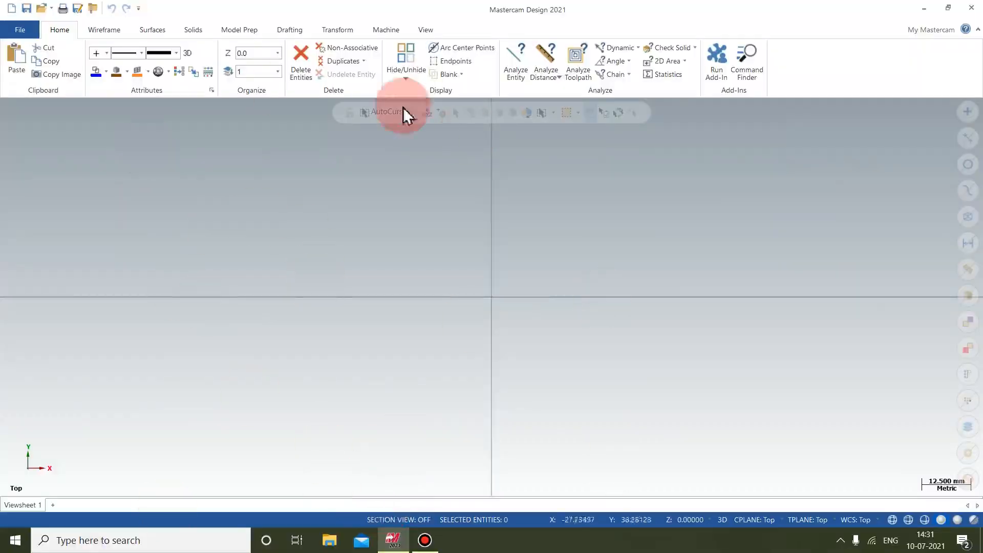
pyautogui.click(428, 30)
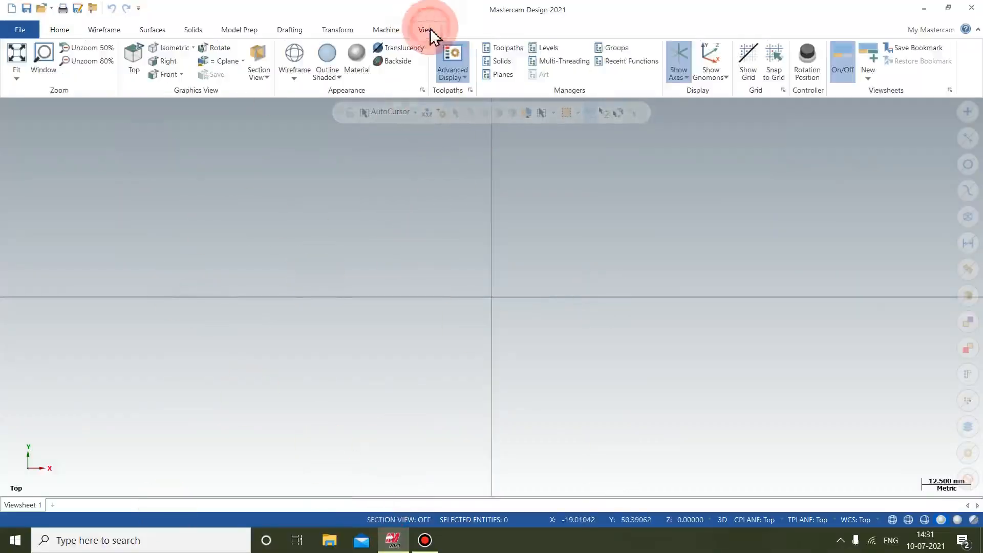
pyautogui.click(676, 55)
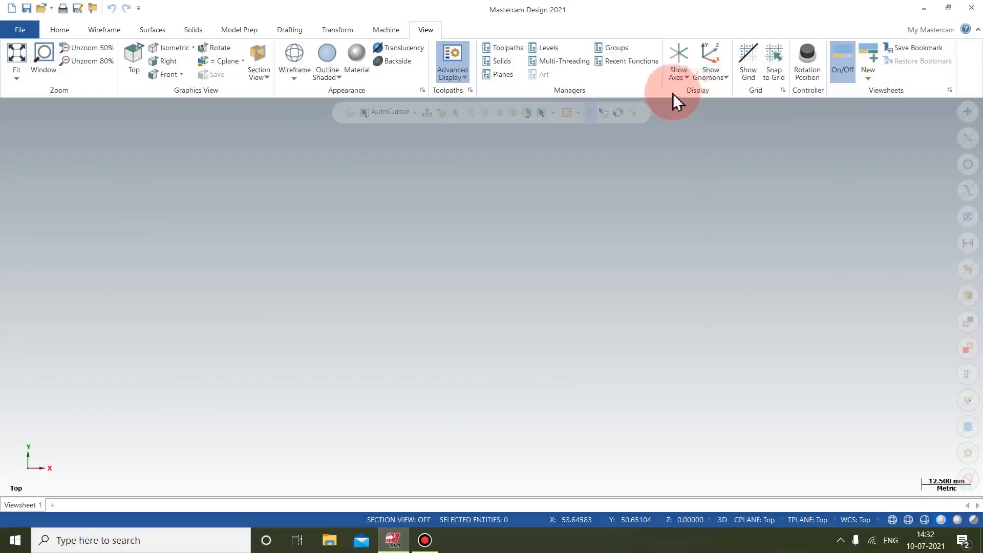
# Step: Turn on the gnomon display so the WCS, Cplane and Tplane gnomons are shown
pyautogui.click(714, 80)
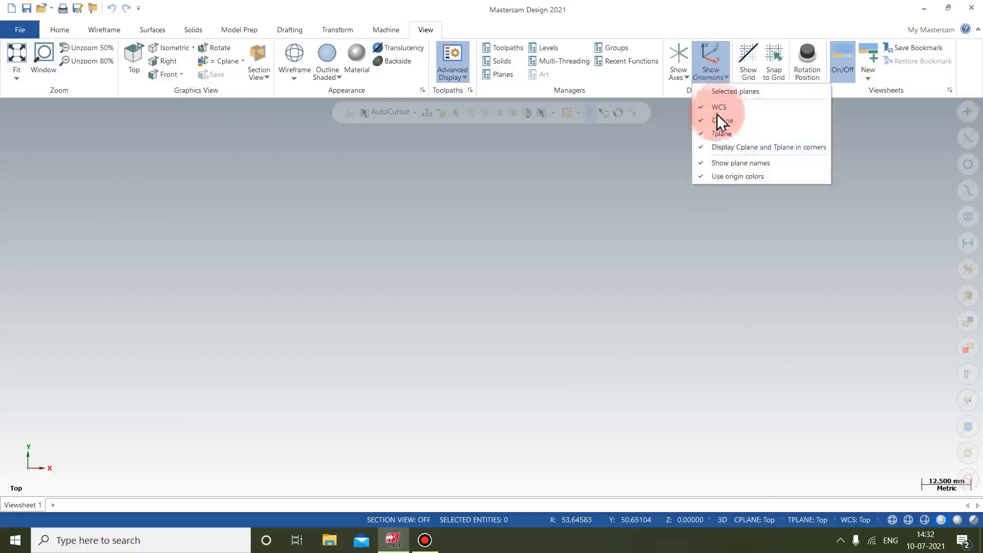
pyautogui.click(650, 152)
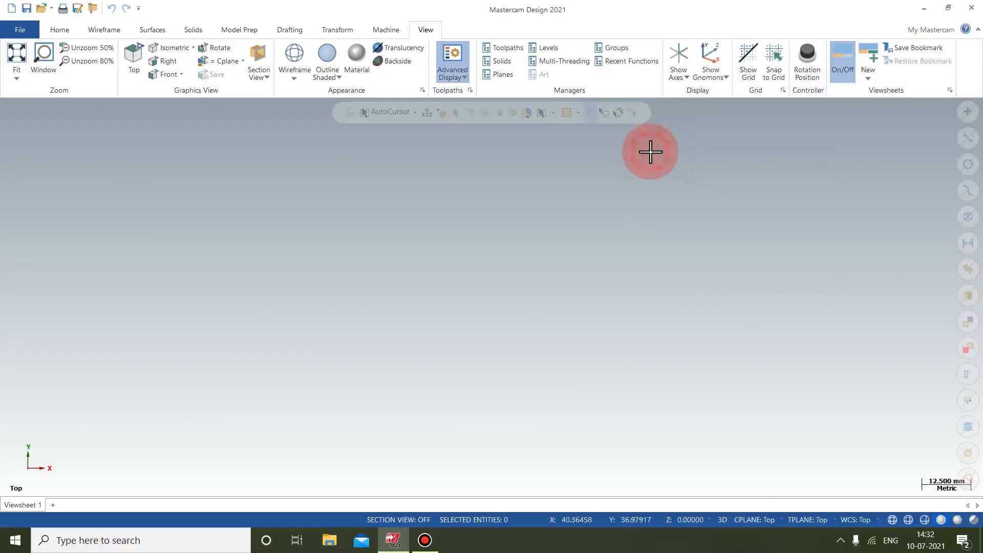
pyautogui.click(717, 59)
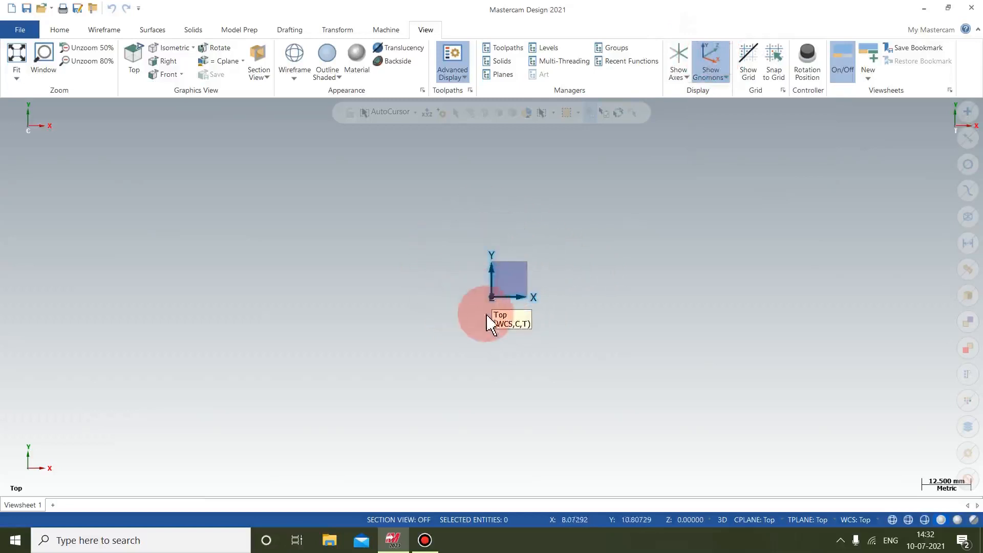
pyautogui.scroll(2, 487, 313)
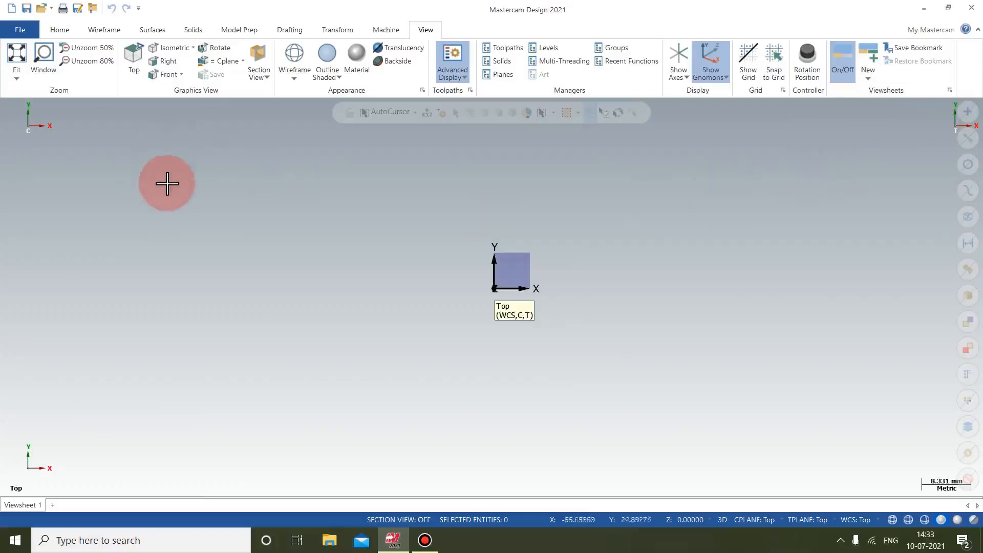
# Step: Look over the file management commands, the wireframe drawing tools and the machine tools
pyautogui.click(22, 32)
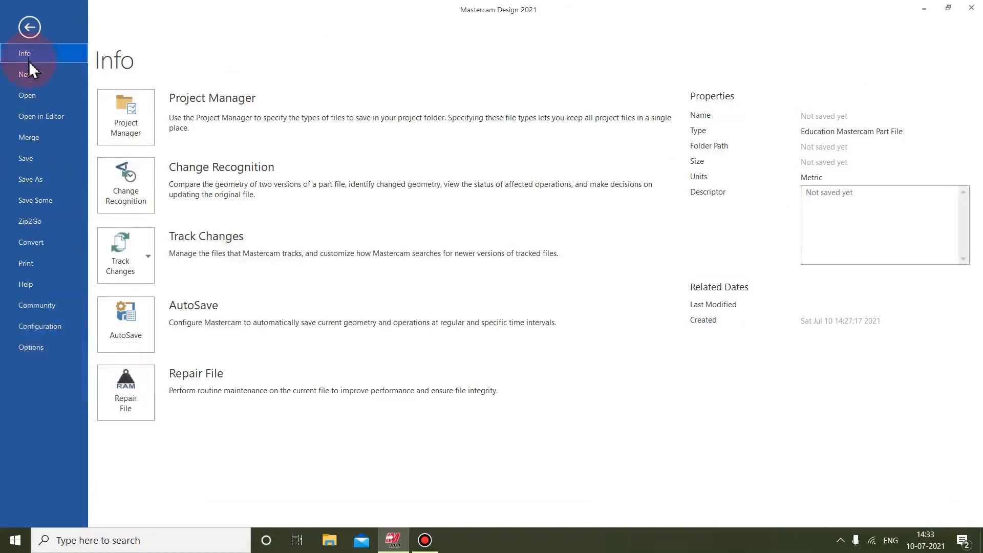
pyautogui.click(30, 30)
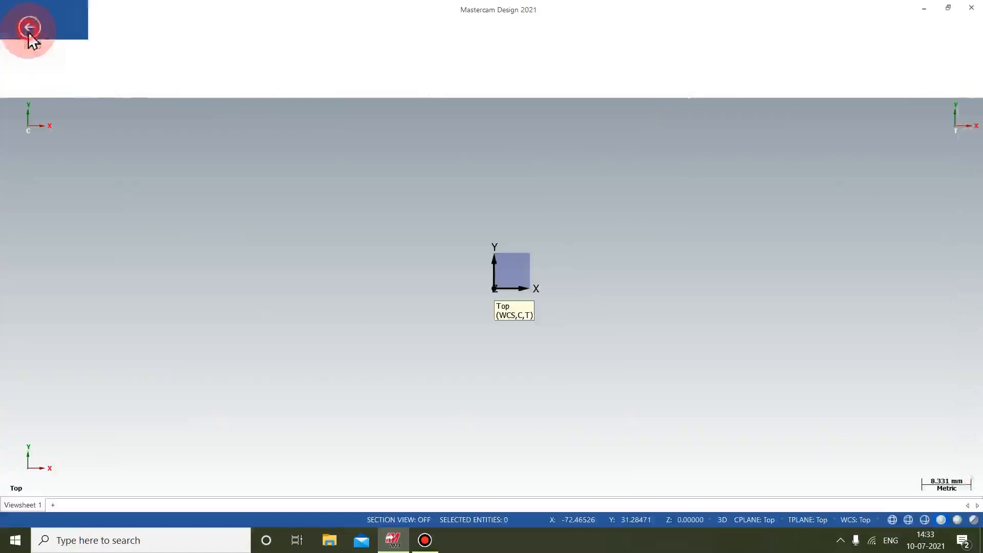
pyautogui.click(29, 32)
pyautogui.click(17, 137)
pyautogui.click(25, 97)
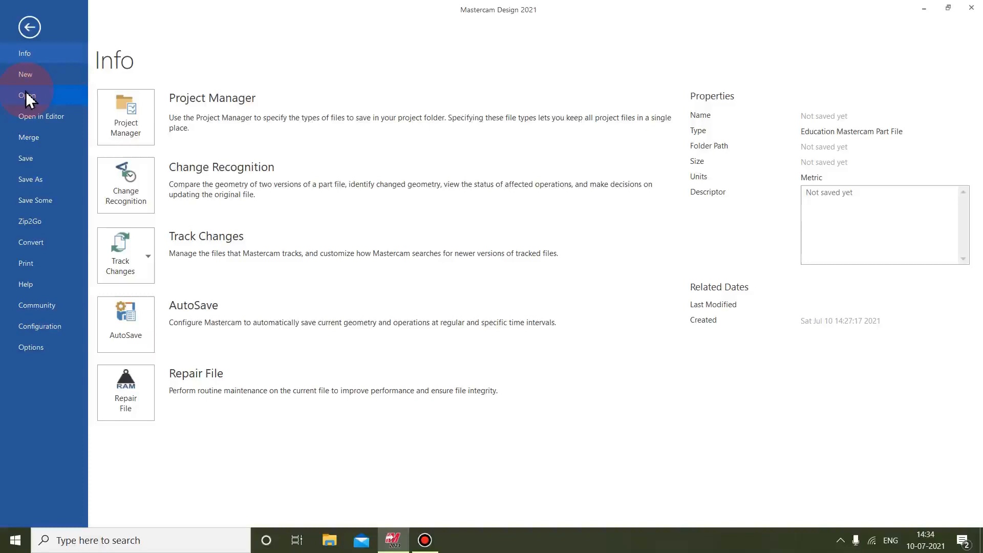
pyautogui.click(29, 28)
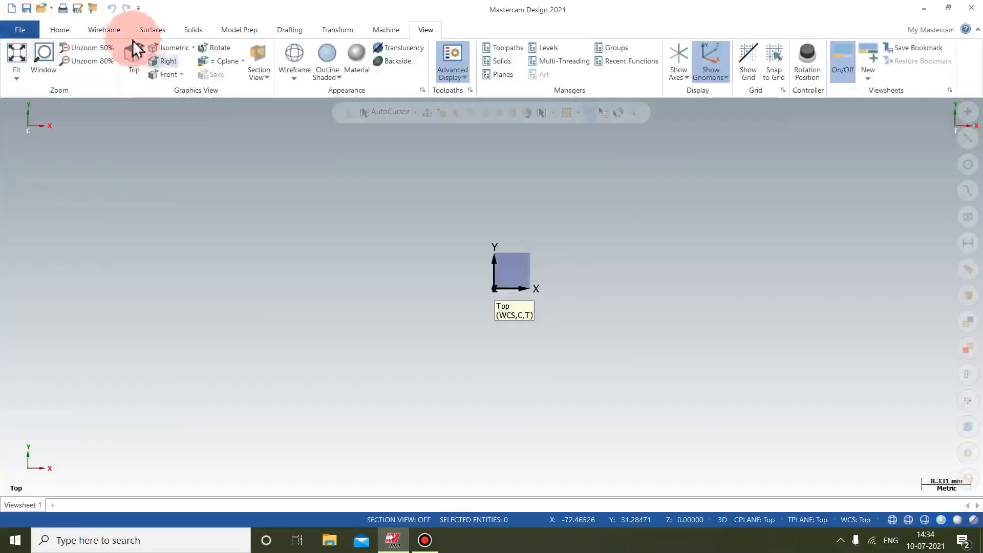
pyautogui.click(105, 30)
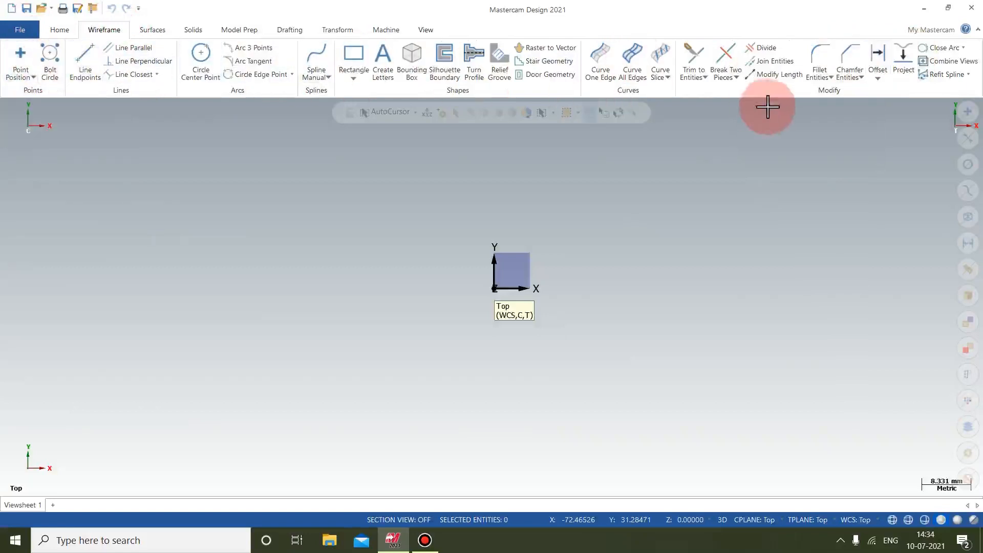
pyautogui.click(368, 32)
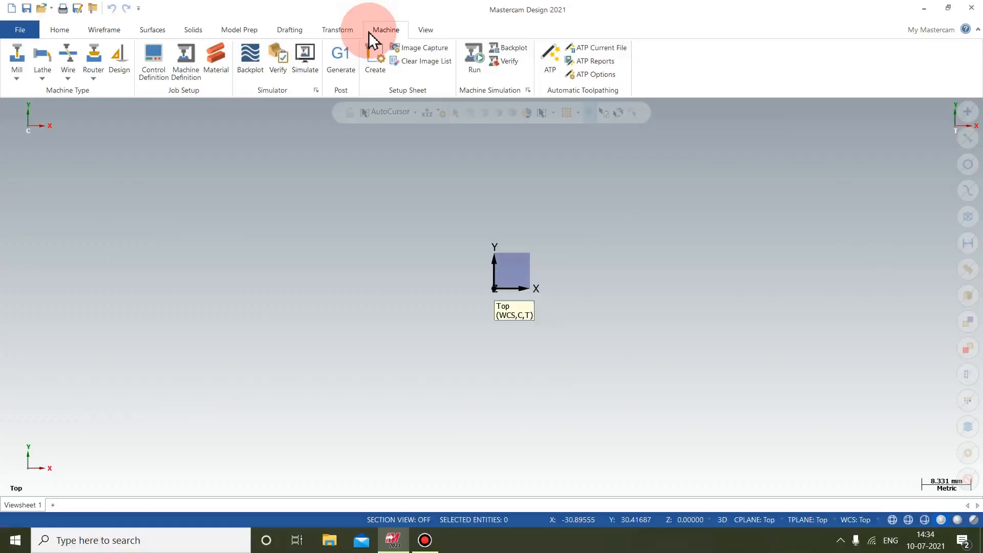
pyautogui.click(112, 33)
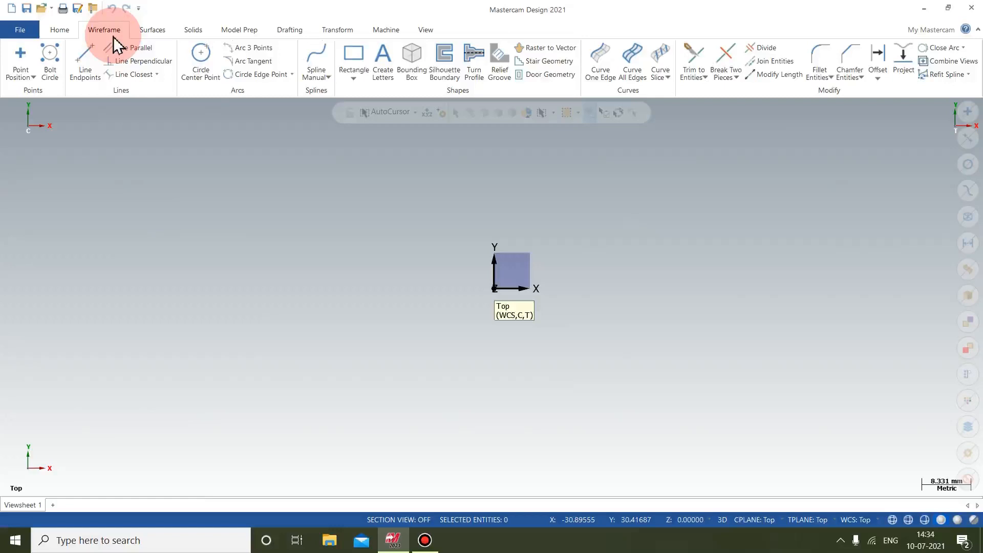
# Step: Open the System Configuration and go to its Analyze settings
pyautogui.click(23, 31)
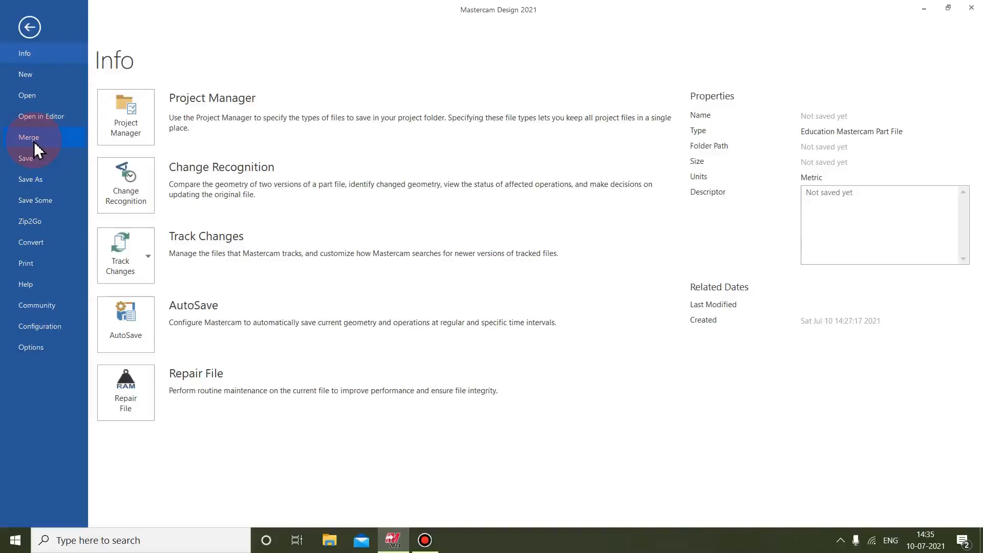
pyautogui.click(37, 327)
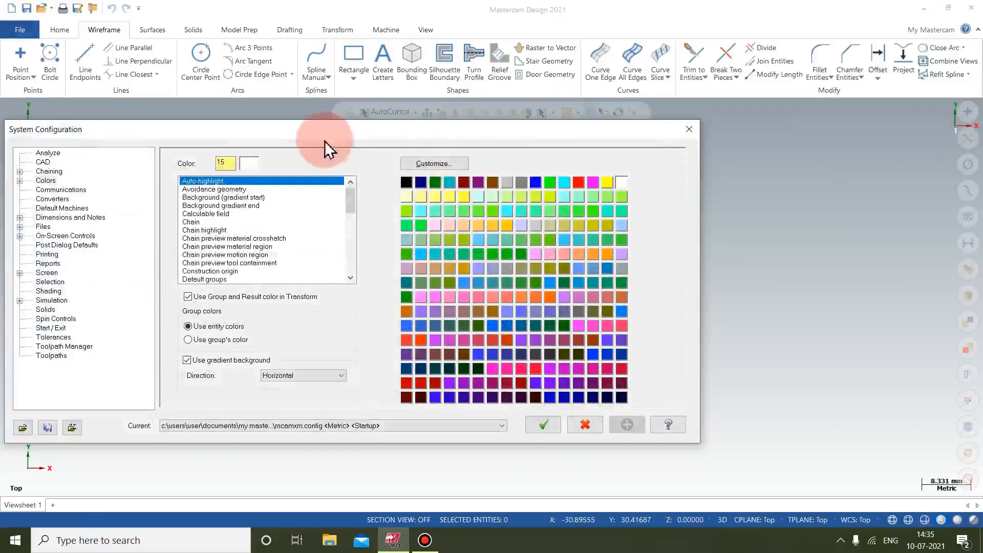
pyautogui.moveTo(325, 147); pyautogui.dragTo(443, 150)
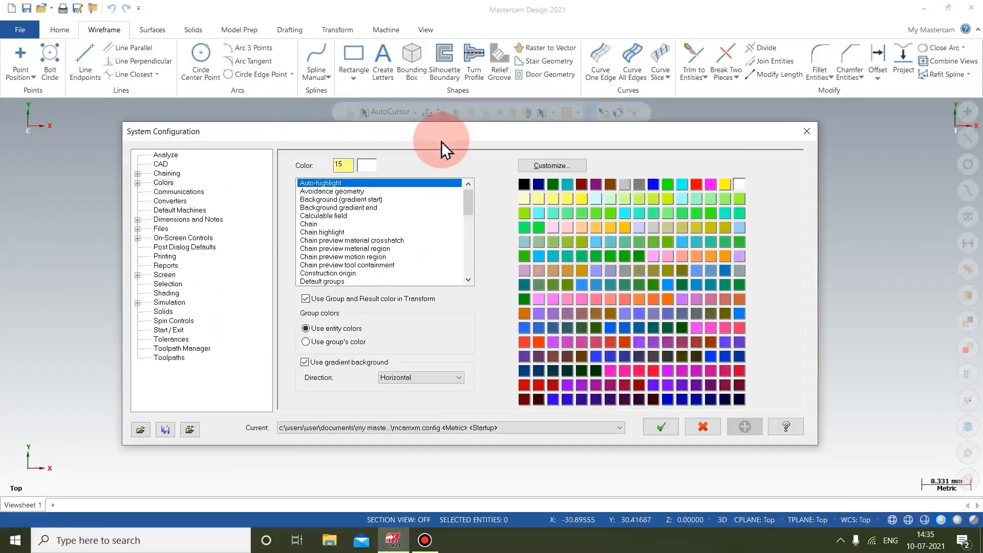
pyautogui.click(162, 156)
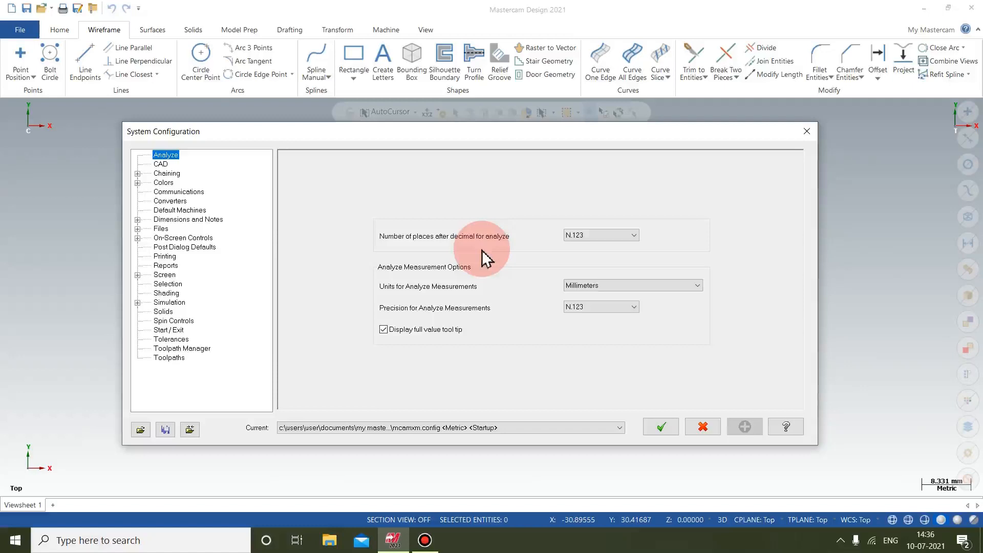
# Step: Examine the available decimal place options for analyze and the current configuration file selection, leaving both as they are
pyautogui.click(578, 235)
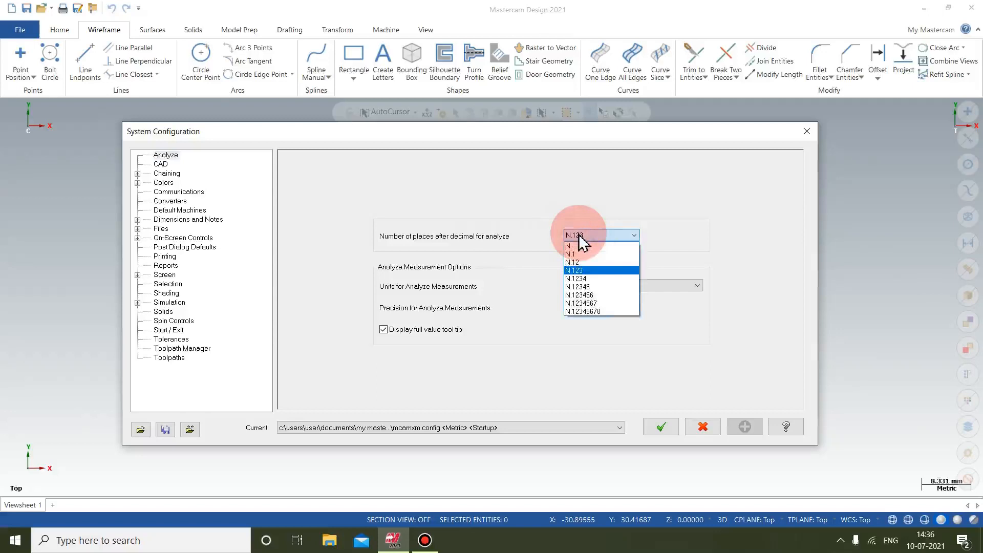
pyautogui.click(582, 311)
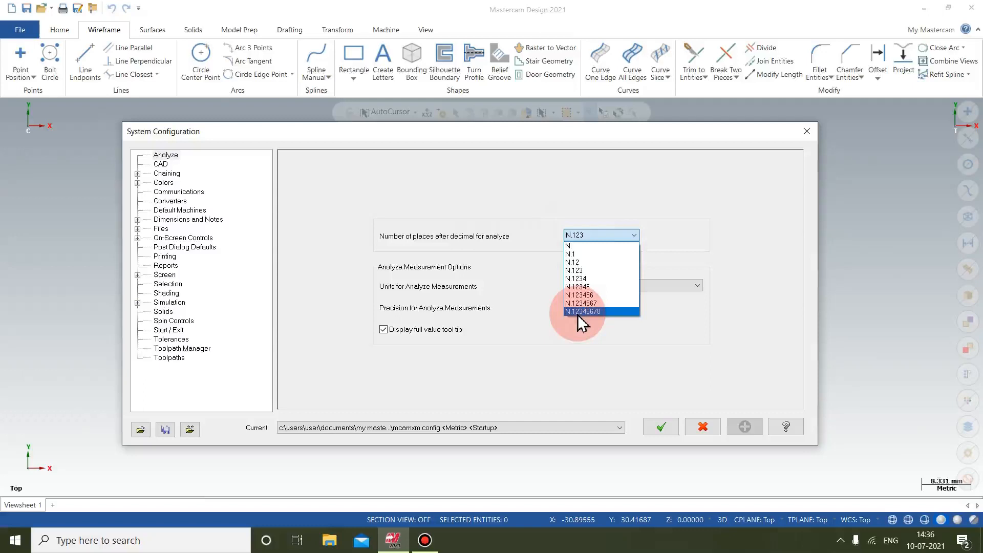
pyautogui.click(561, 216)
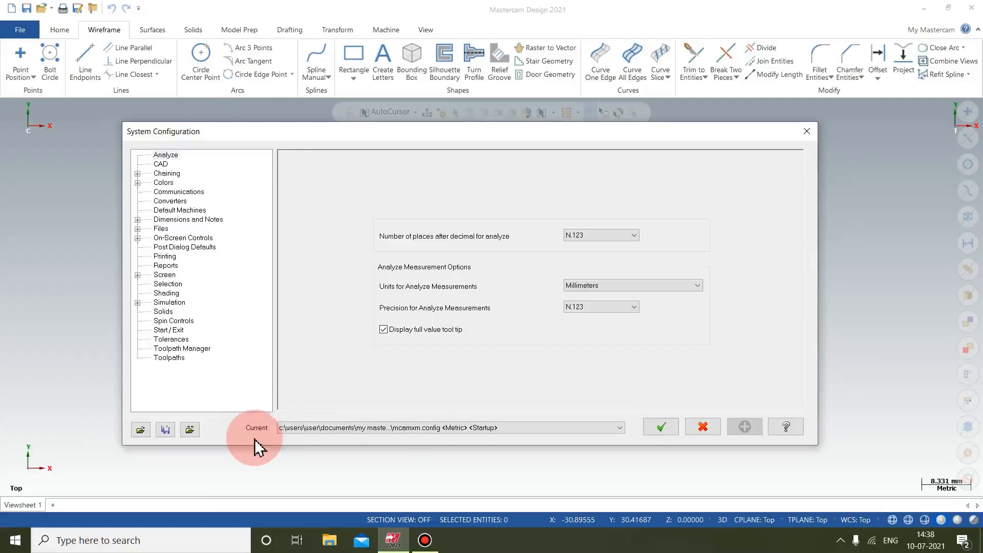
pyautogui.click(451, 428)
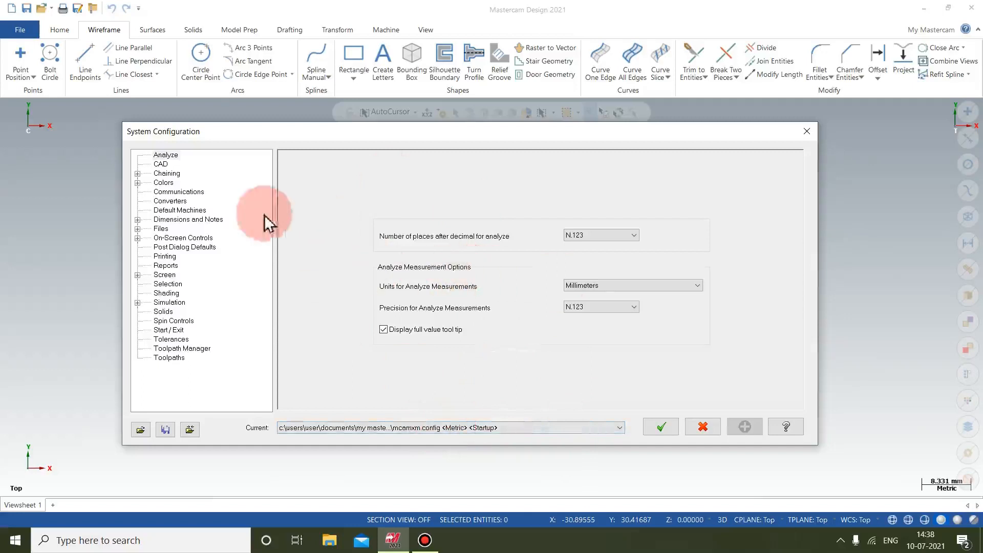
# Step: Examine the default line style, line width and point style options in the CAD settings, leaving them as they are
pyautogui.click(160, 165)
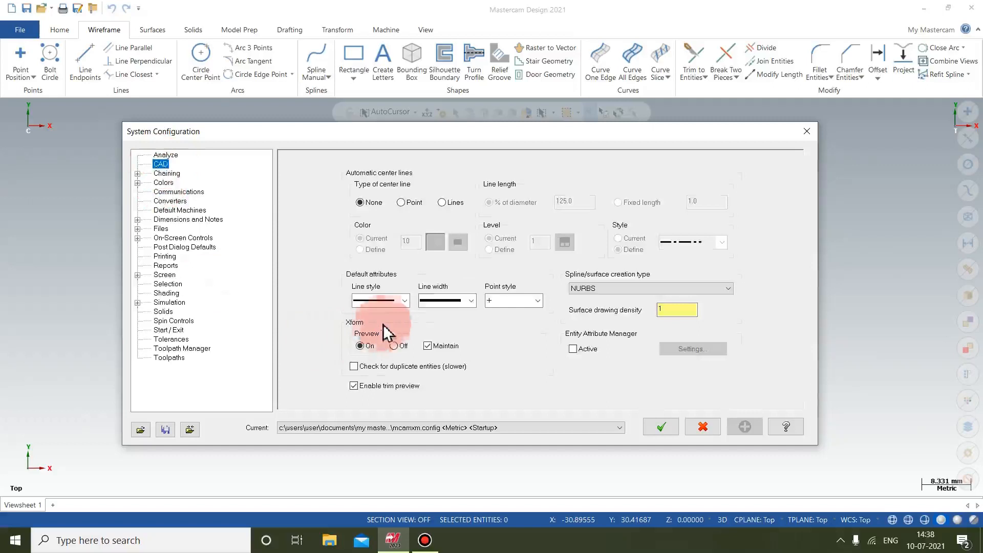
pyautogui.click(404, 301)
pyautogui.click(522, 339)
pyautogui.click(471, 301)
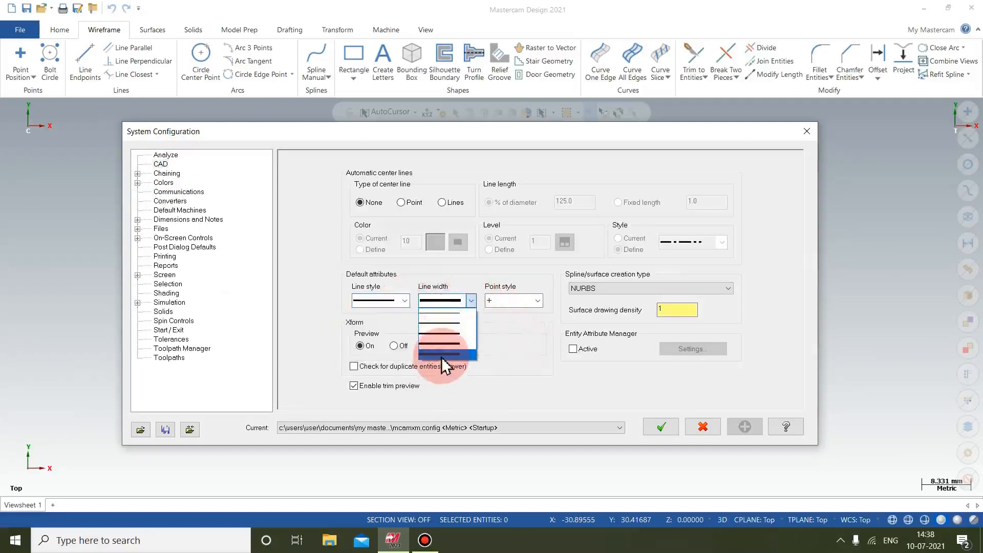
pyautogui.click(526, 329)
pyautogui.click(537, 301)
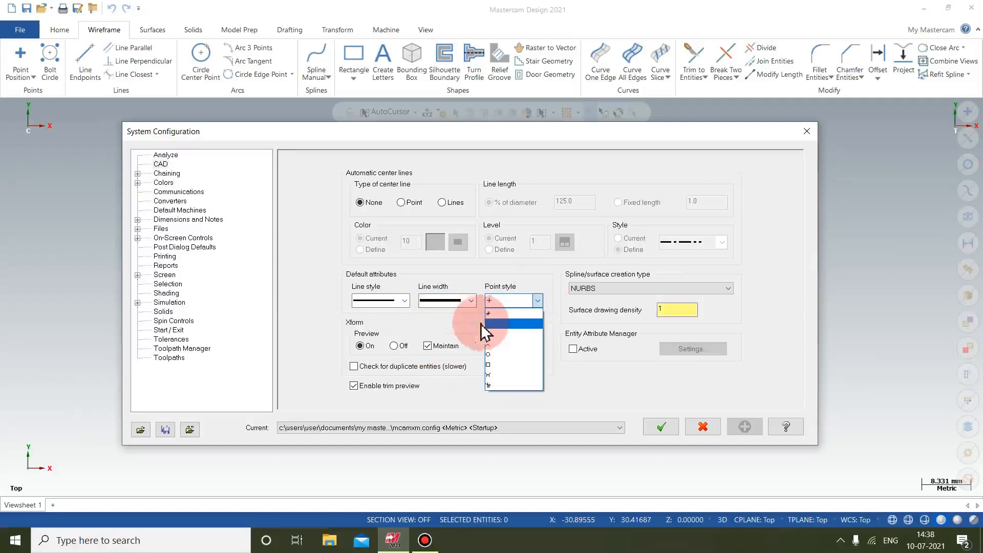
pyautogui.click(295, 290)
pyautogui.click(160, 163)
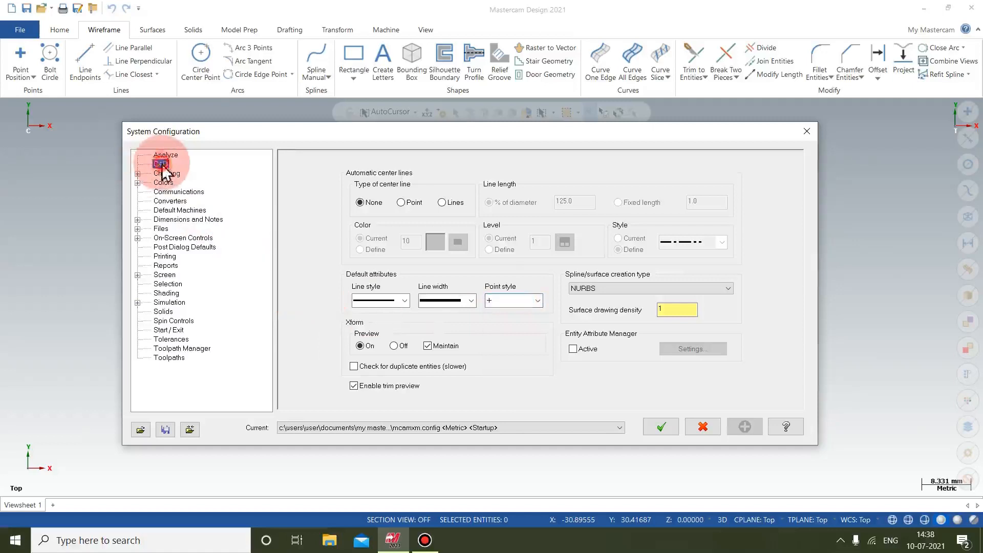
# Step: In the Chaining settings, set the chains to a solid line style and a thicker line width
pyautogui.click(168, 174)
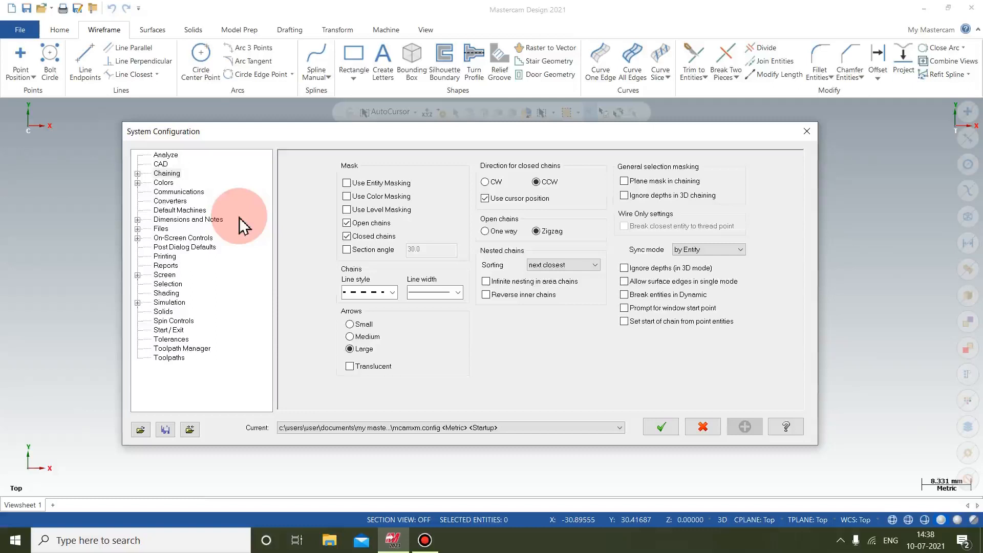
pyautogui.click(392, 292)
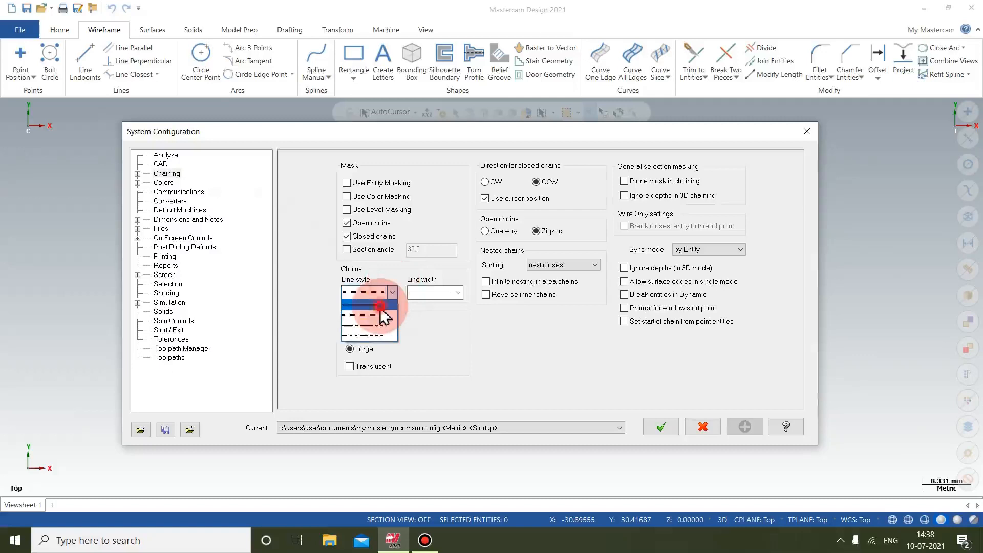
pyautogui.click(380, 306)
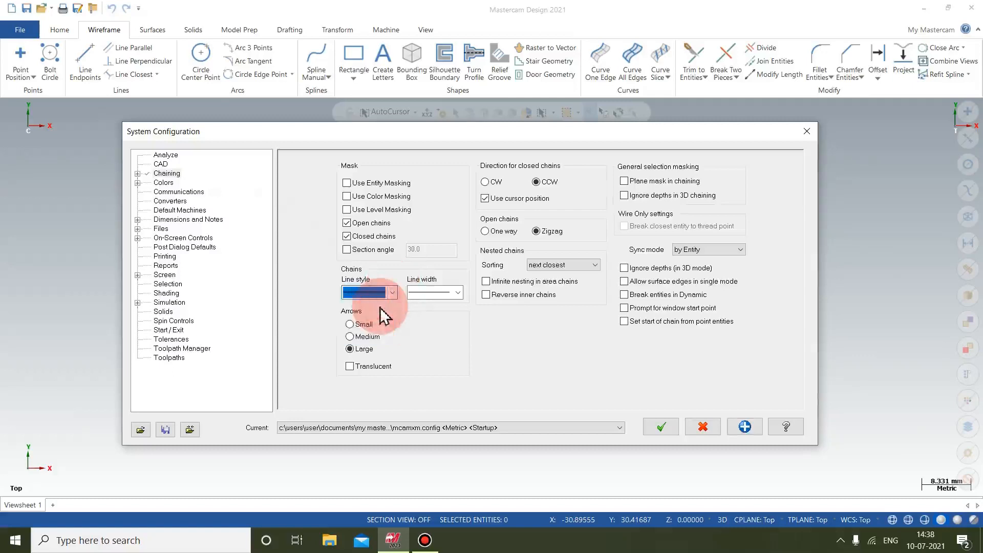
pyautogui.click(457, 295)
pyautogui.click(433, 338)
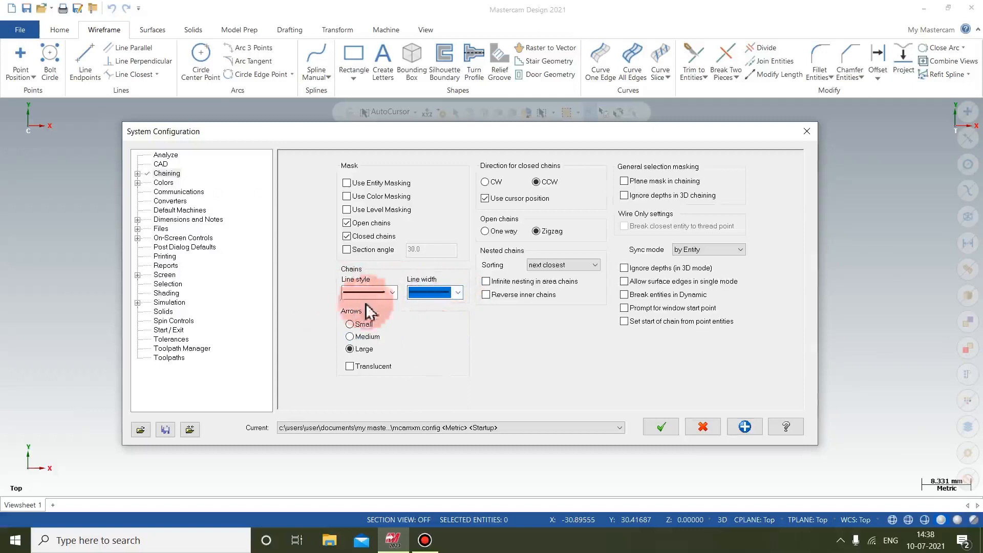
# Step: Examine the background gradient start and end colors in the Colors settings and compare them with the graphics background
pyautogui.click(163, 183)
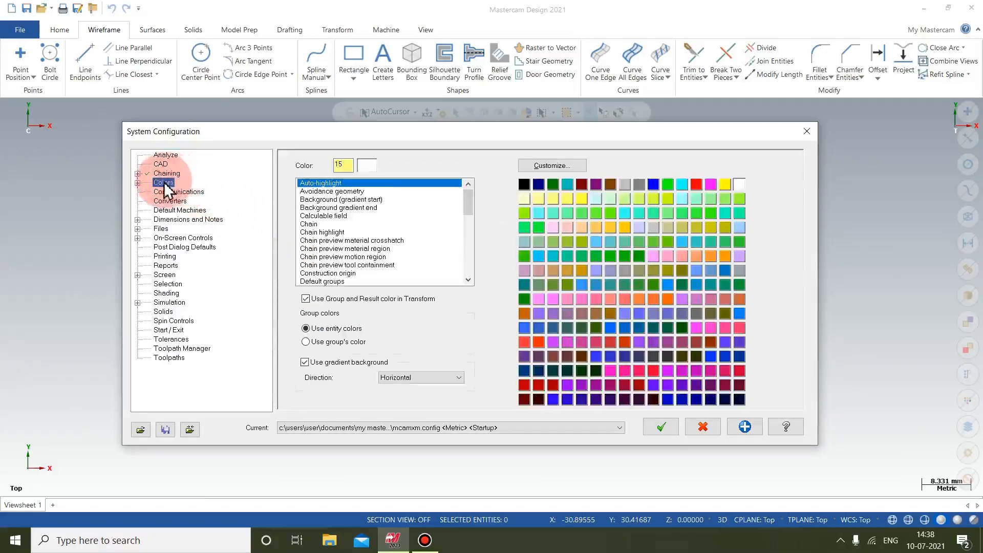
pyautogui.click(358, 200)
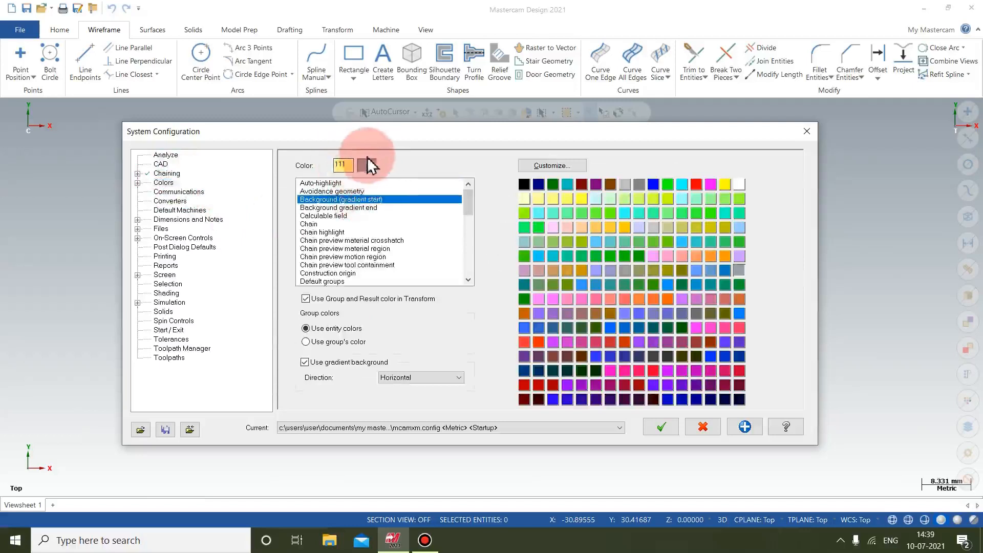
pyautogui.click(356, 207)
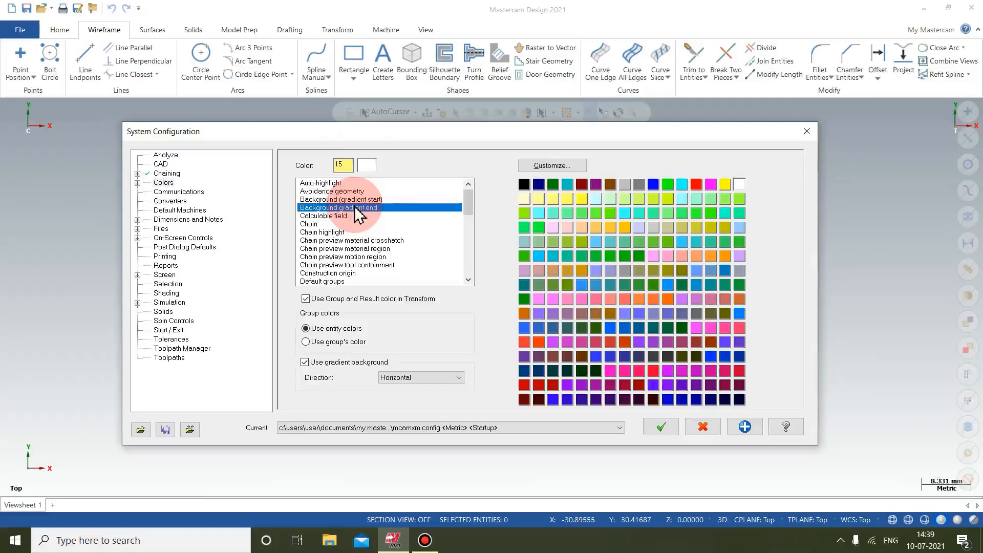
pyautogui.click(361, 199)
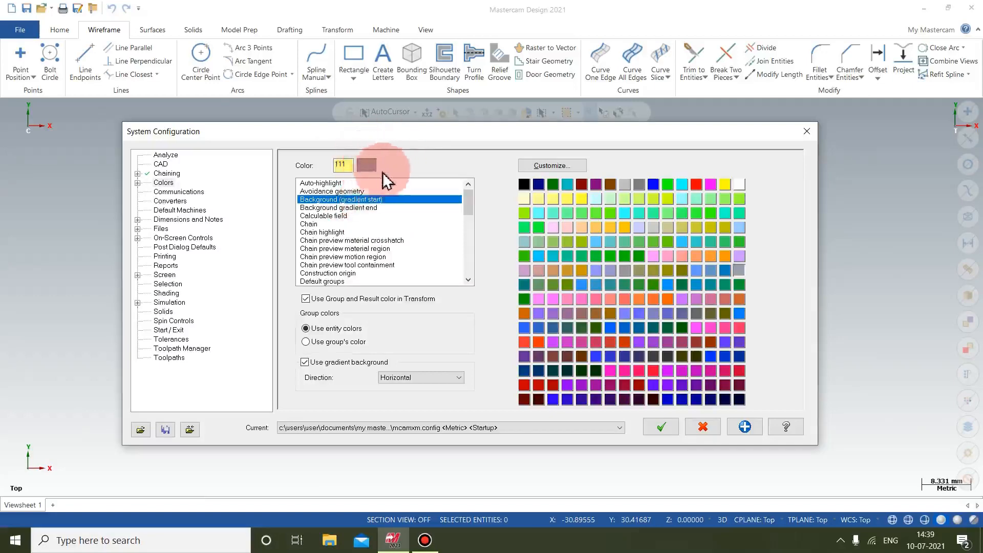
pyautogui.click(363, 210)
pyautogui.moveTo(382, 134); pyautogui.dragTo(377, 378)
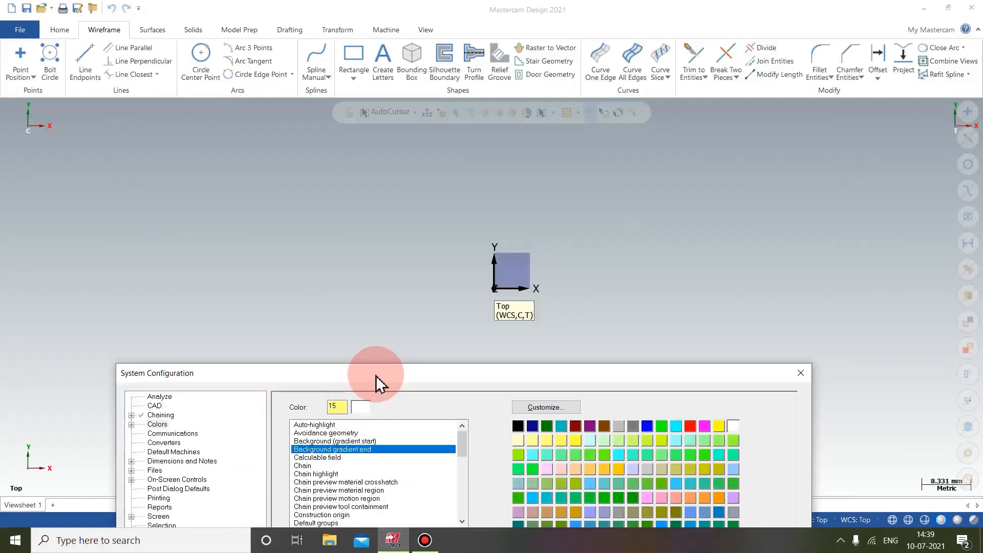
pyautogui.moveTo(376, 376); pyautogui.dragTo(413, 124)
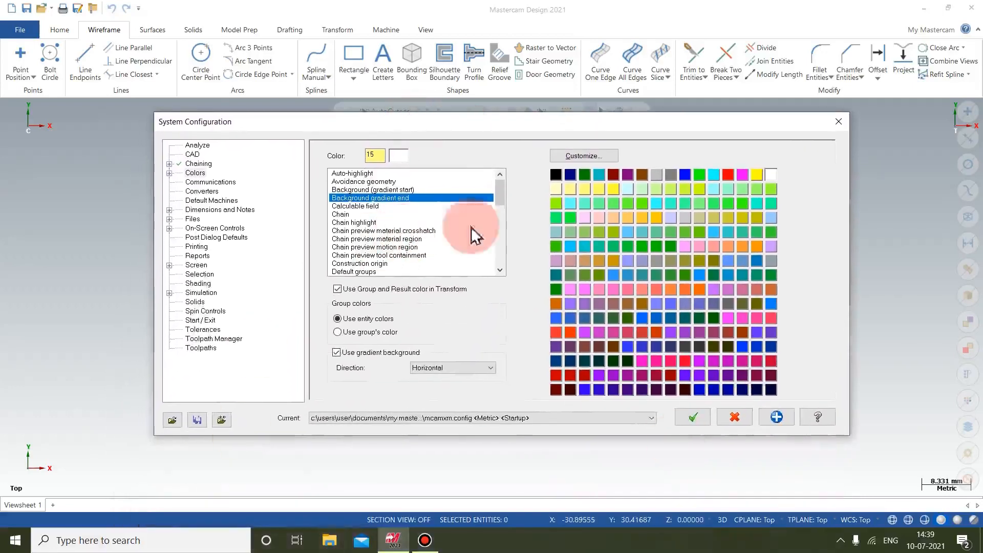
# Step: Look up the WCS origin color in the Colors settings and compare it with the origin gnomon in the graphics area
pyautogui.moveTo(499, 188); pyautogui.dragTo(385, 279)
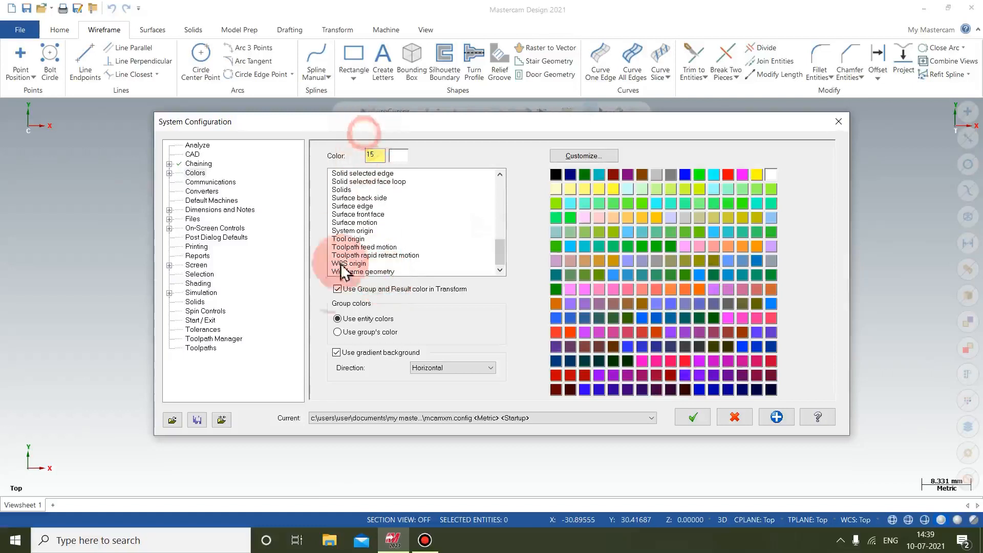
pyautogui.moveTo(357, 134); pyautogui.dragTo(298, 281)
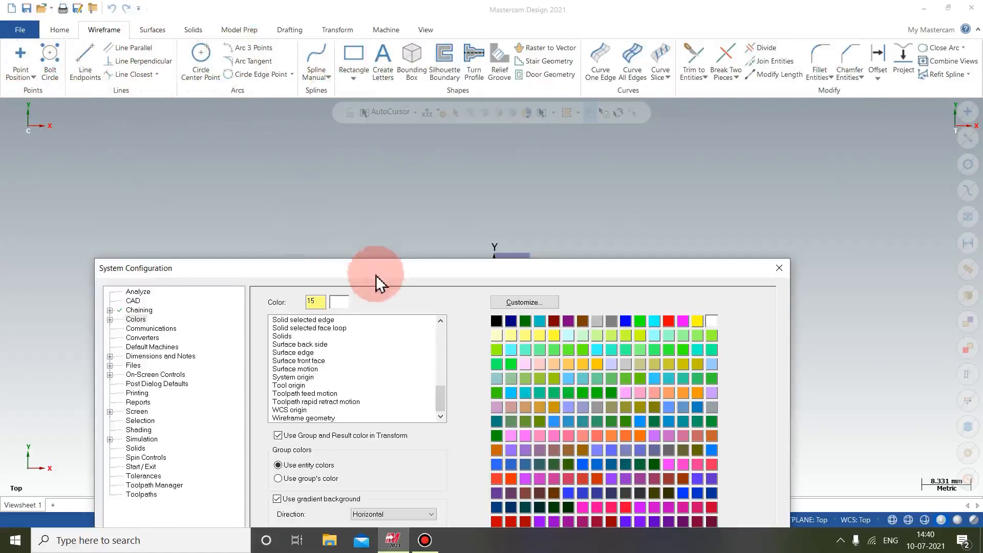
pyautogui.moveTo(376, 270); pyautogui.dragTo(378, 127)
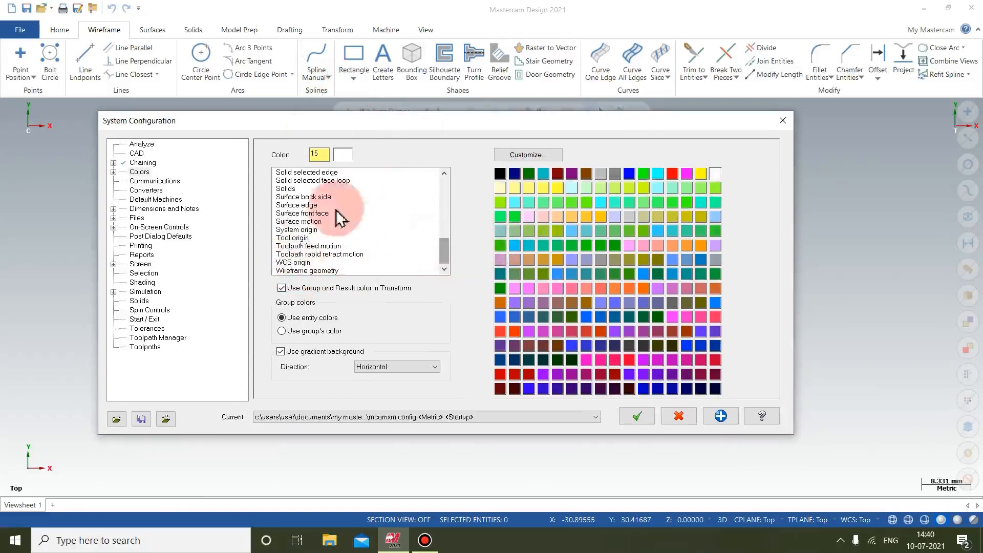
pyautogui.moveTo(368, 121); pyautogui.dragTo(375, 342)
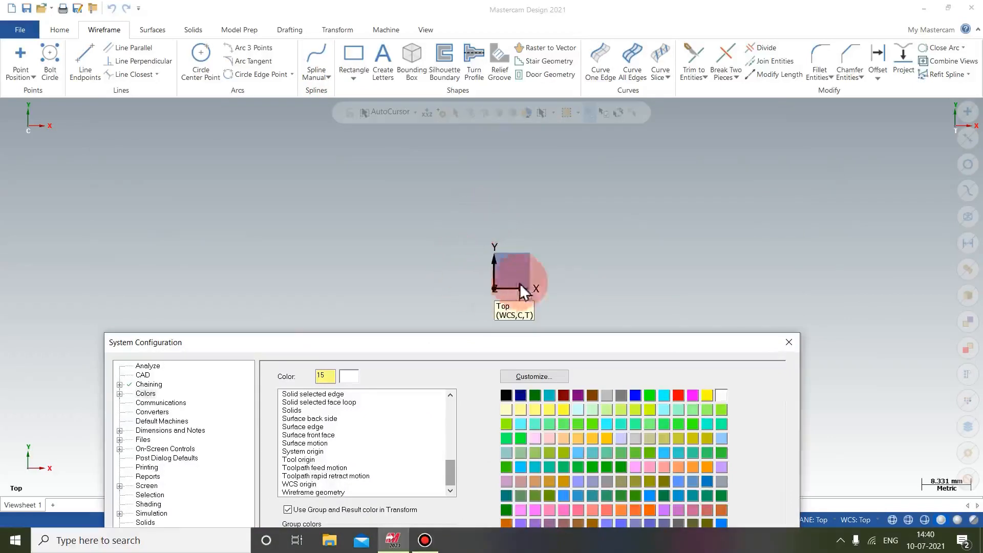
pyautogui.moveTo(363, 353); pyautogui.dragTo(401, 252)
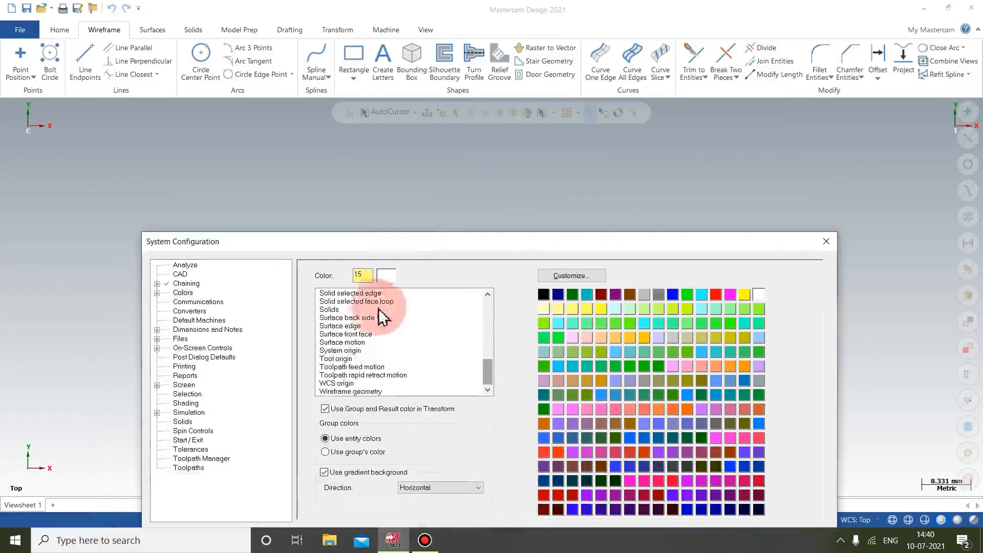
pyautogui.click(339, 383)
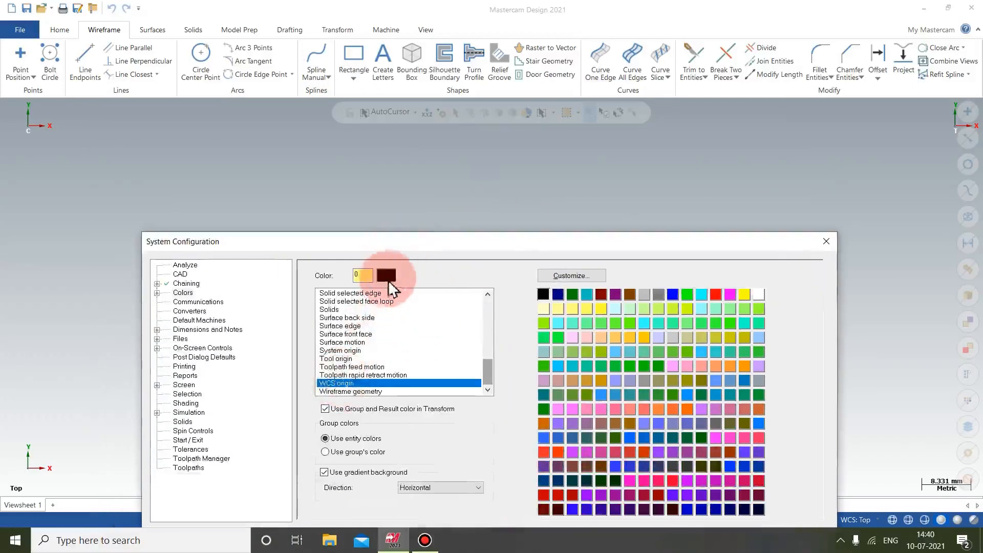
pyautogui.moveTo(404, 246); pyautogui.dragTo(404, 346)
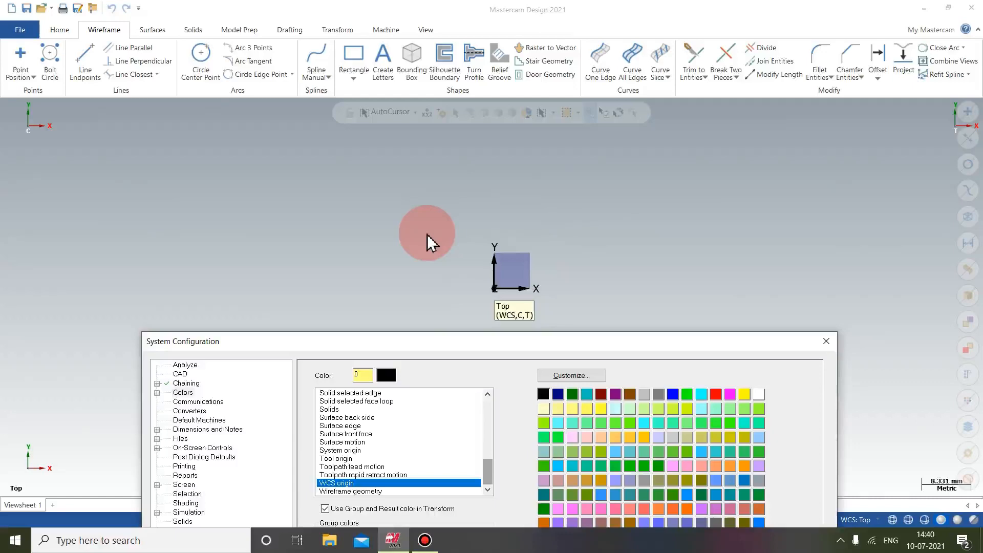
pyautogui.moveTo(407, 344); pyautogui.dragTo(408, 131)
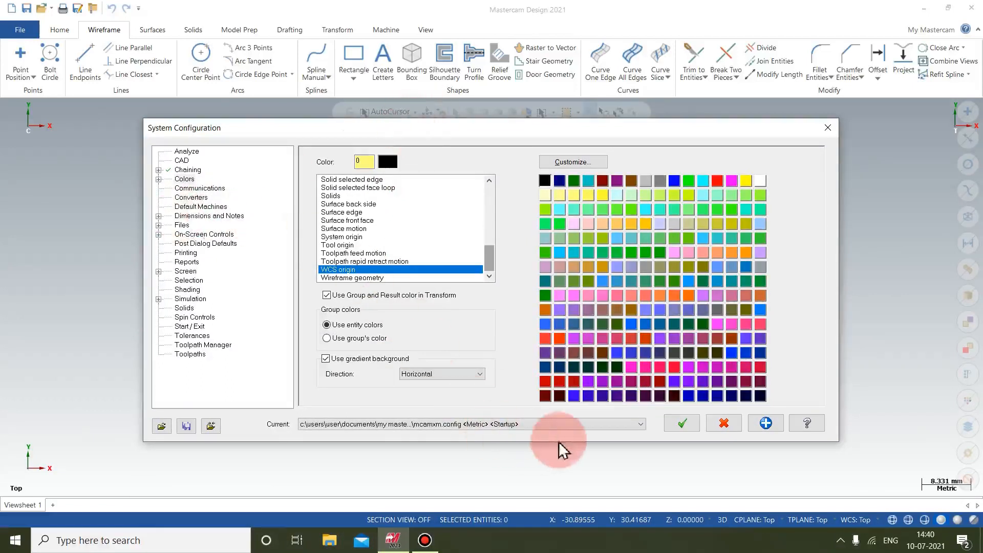
# Step: Accept the System Configuration and save all current settings to the mcamxm.config file
pyautogui.click(675, 431)
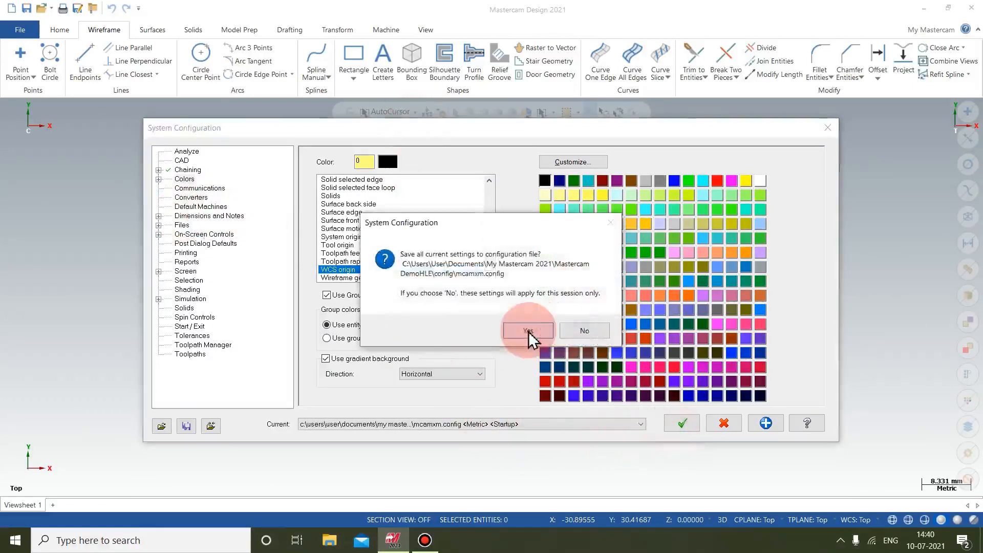
pyautogui.click(528, 330)
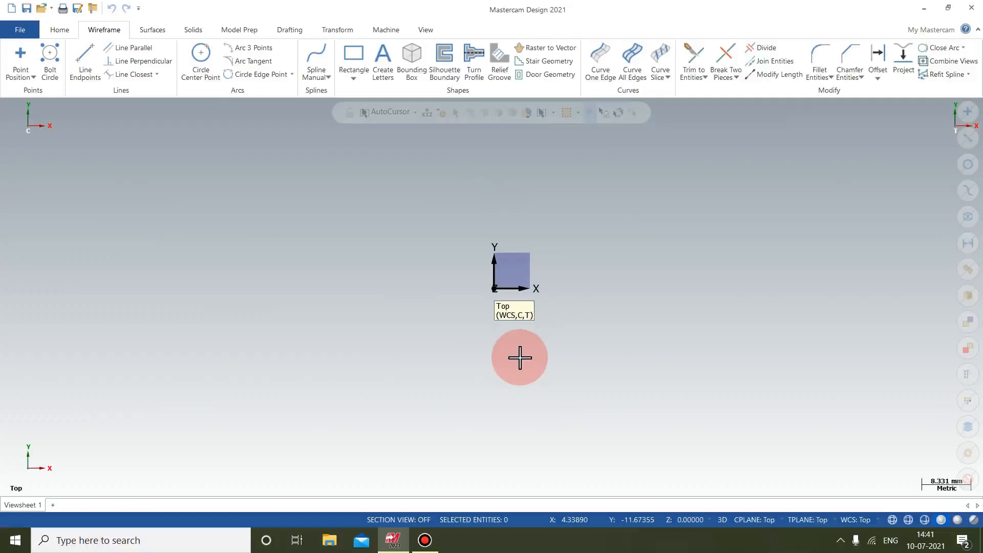
# Step: Toggle the axes display to compare it on and off, leaving the axes shown
pyautogui.click(427, 32)
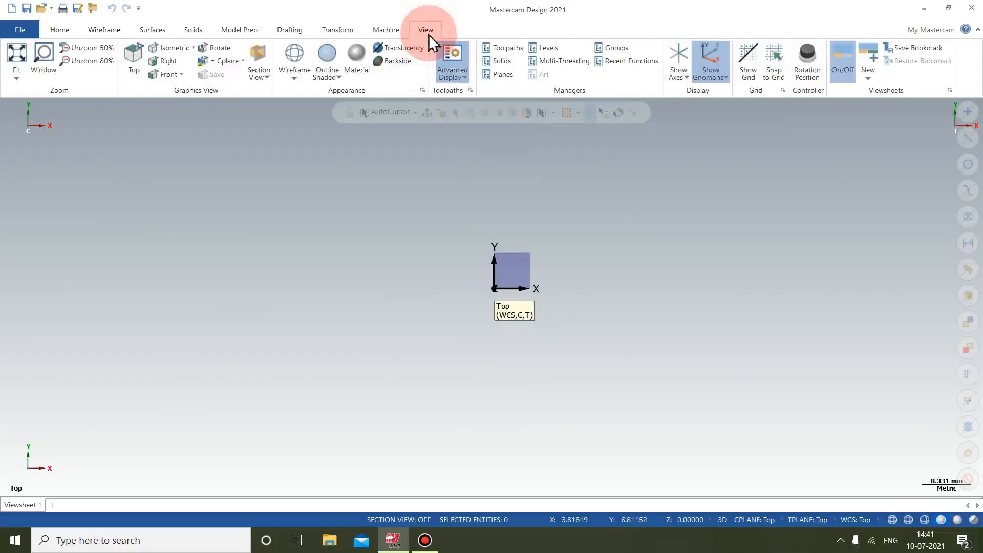
pyautogui.click(678, 67)
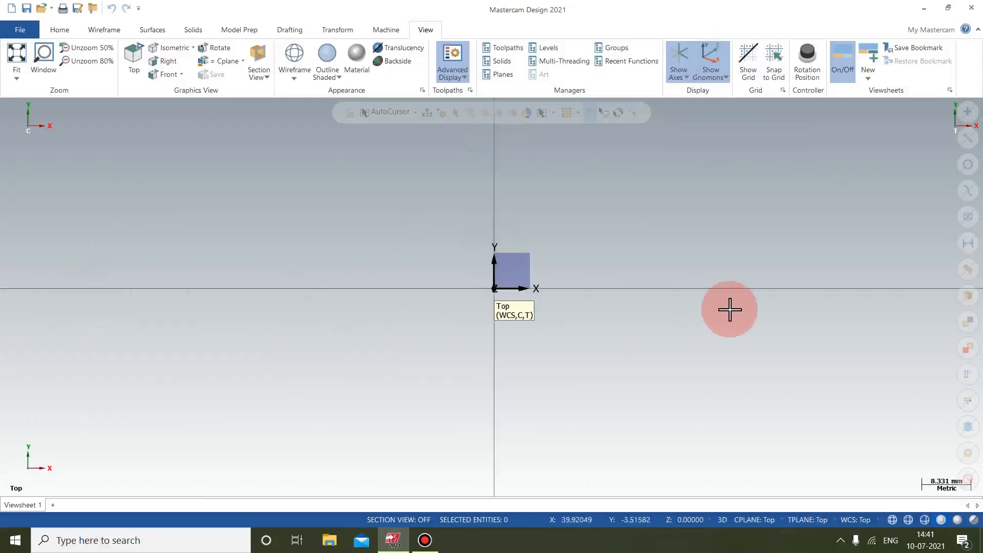
pyautogui.click(674, 50)
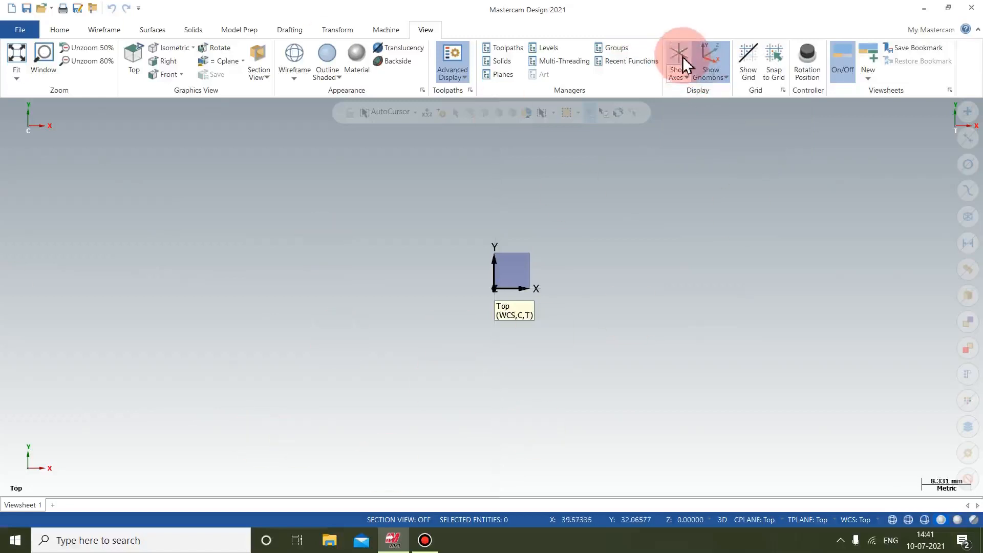
pyautogui.click(681, 58)
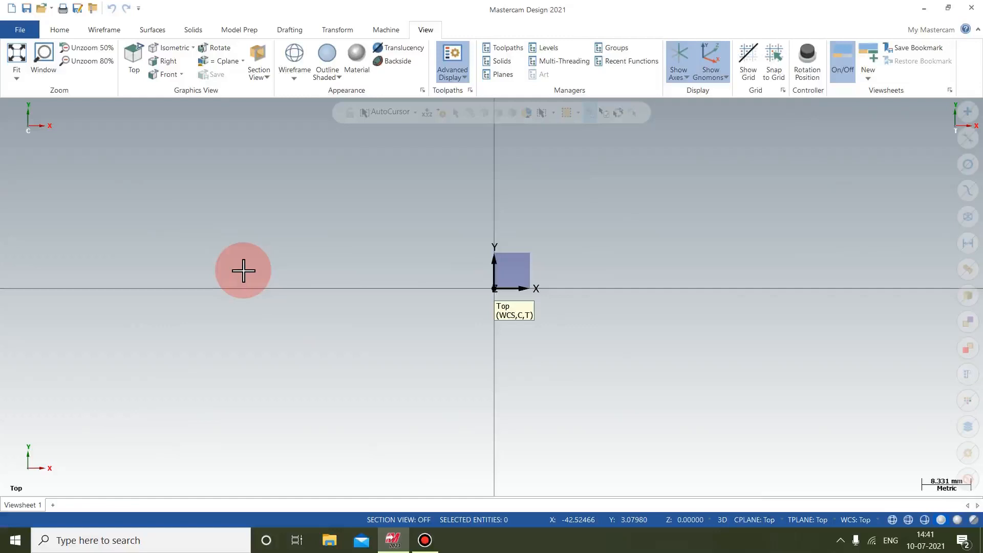
# Step: Look over the general editing, attribute and display commands and the Analyze Entity, Distance and Toolpath tools
pyautogui.click(66, 31)
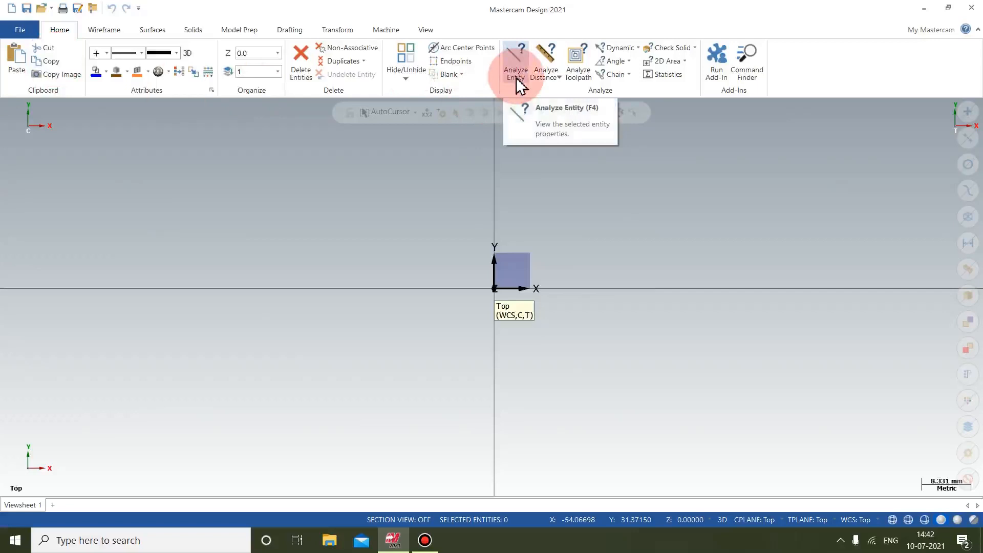
pyautogui.click(542, 74)
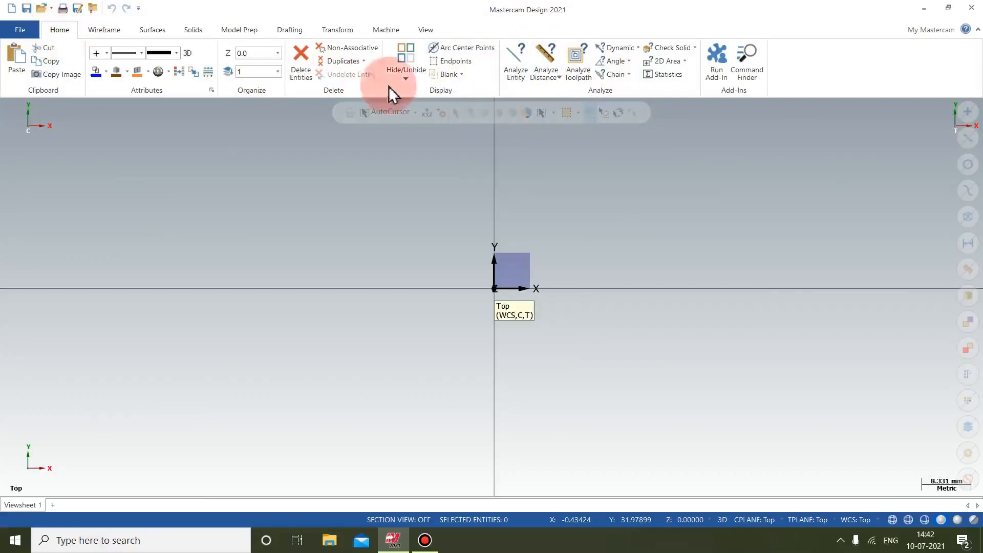
pyautogui.click(577, 71)
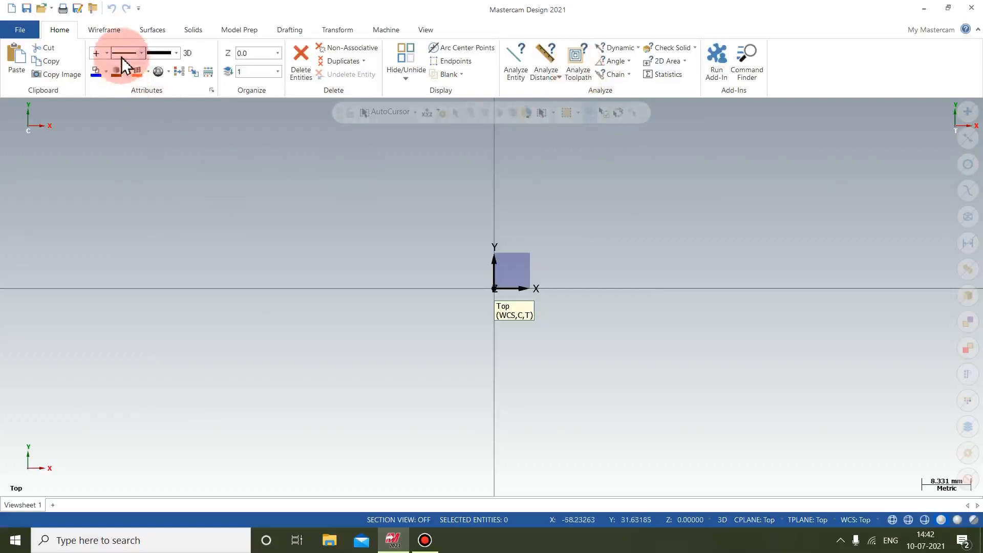
# Step: Look through the wireframe, surface, solid, model prep, drafting, transform and machine command sets
pyautogui.click(102, 31)
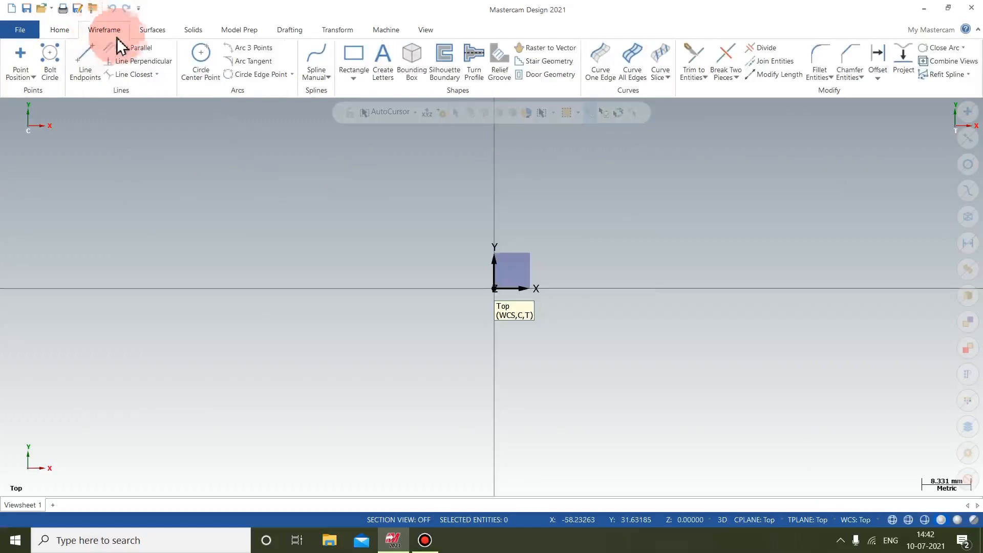
pyautogui.click(151, 31)
pyautogui.click(184, 30)
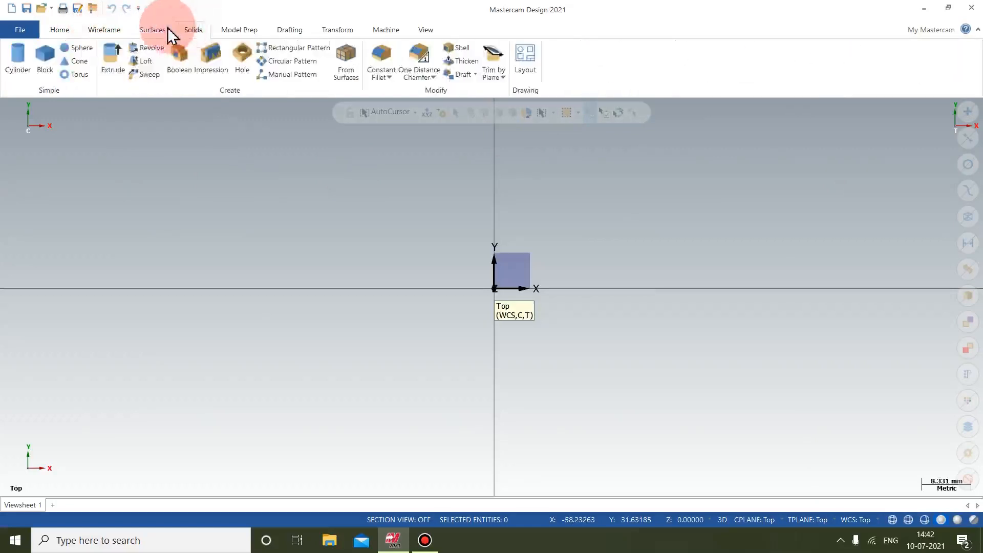
pyautogui.click(154, 31)
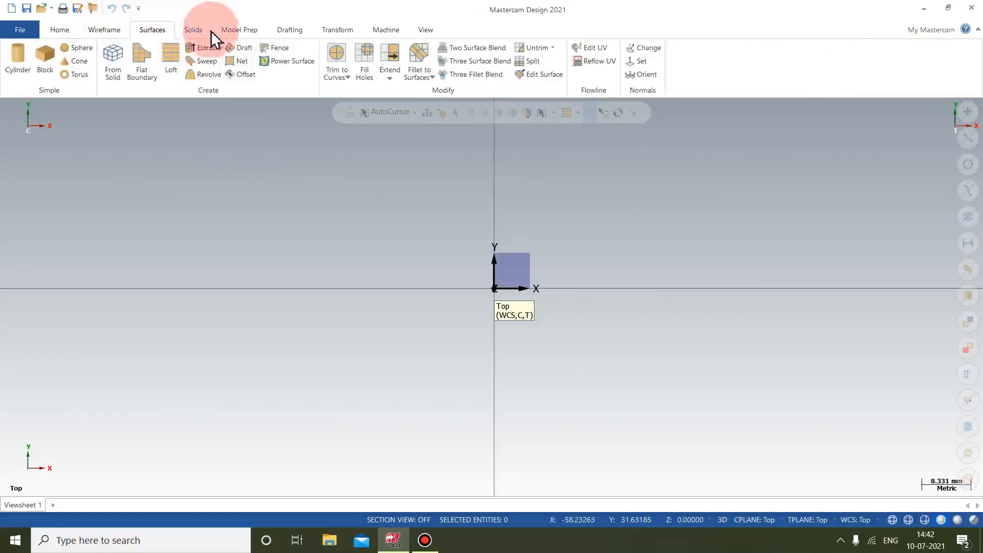
pyautogui.click(226, 31)
pyautogui.click(280, 31)
pyautogui.click(331, 31)
pyautogui.click(390, 32)
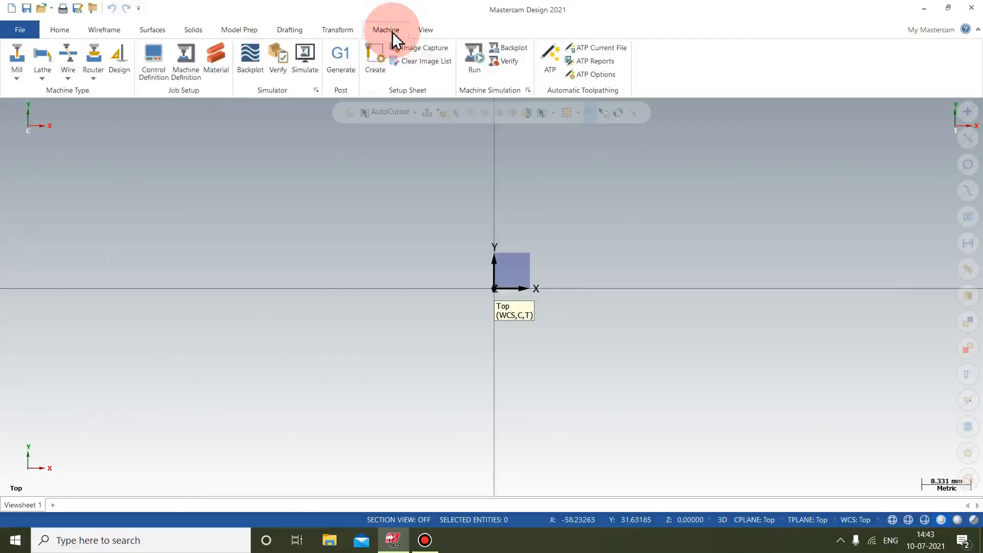
pyautogui.click(105, 31)
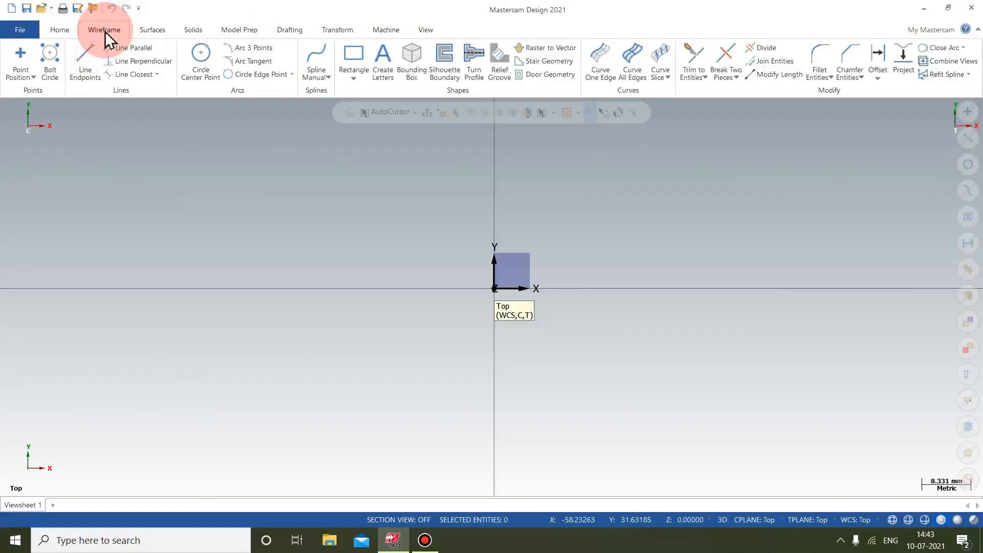
pyautogui.click(60, 31)
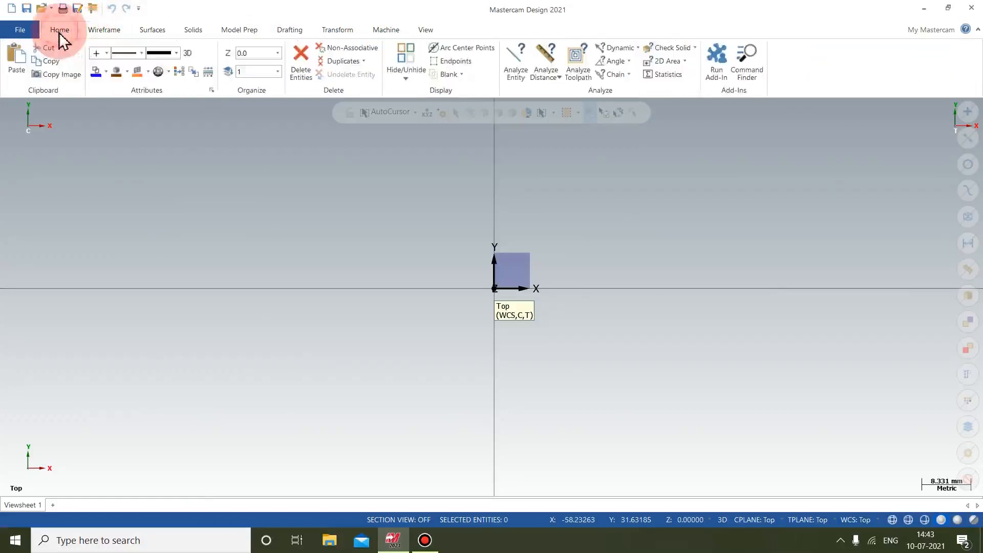
pyautogui.click(27, 32)
pyautogui.click(29, 28)
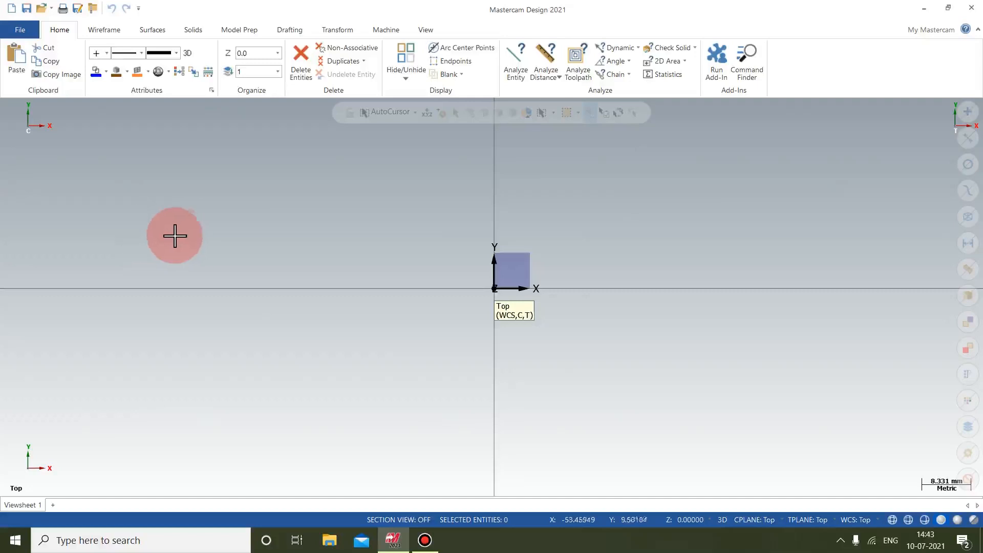
# Step: Draw a wireframe rectangle centred on the origin, about 65 mm wide and 40 mm high
pyautogui.click(101, 28)
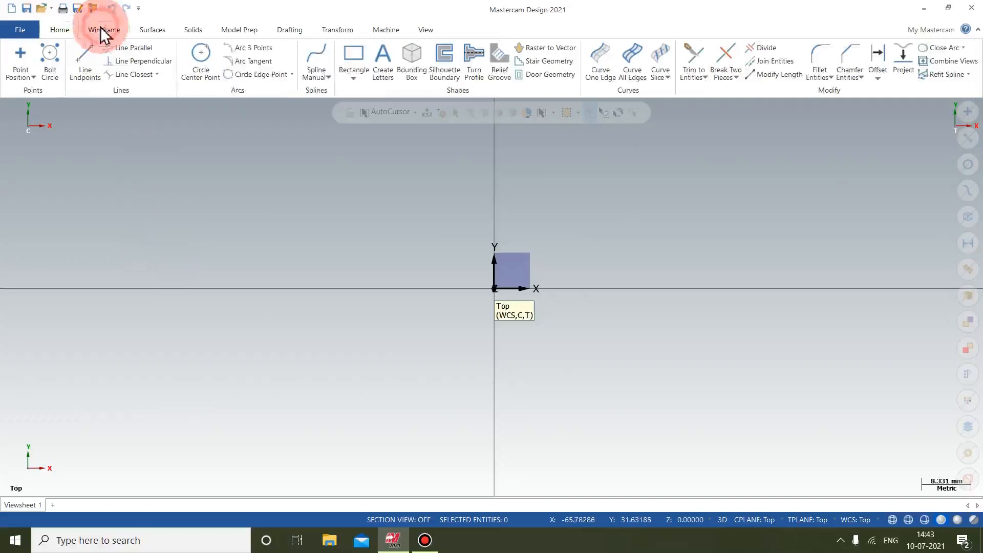
pyautogui.click(354, 52)
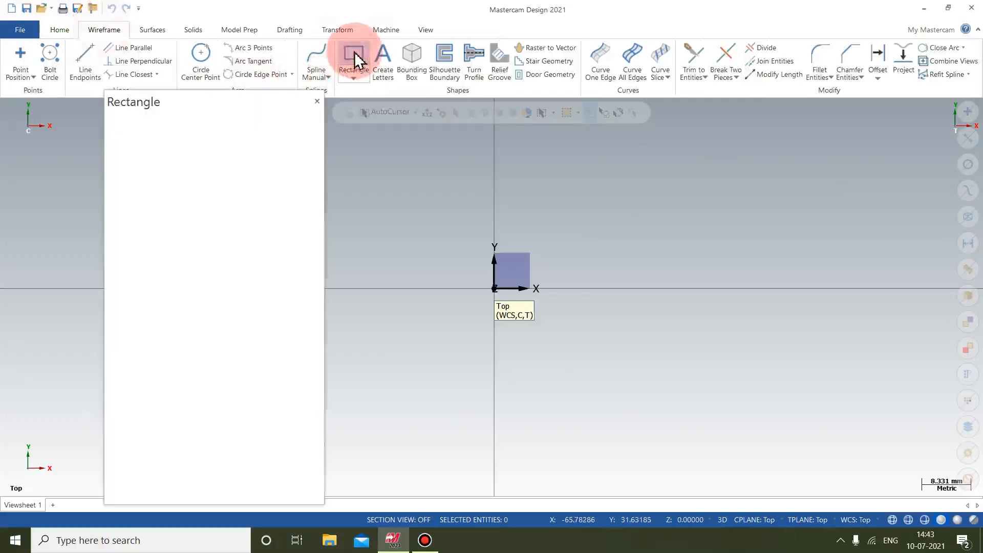
pyautogui.click(493, 288)
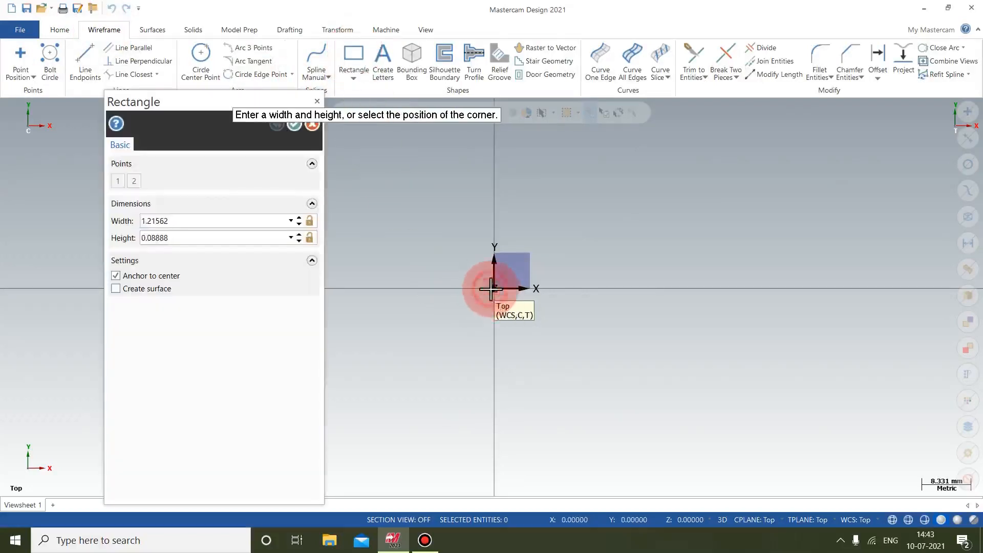
pyautogui.click(686, 170)
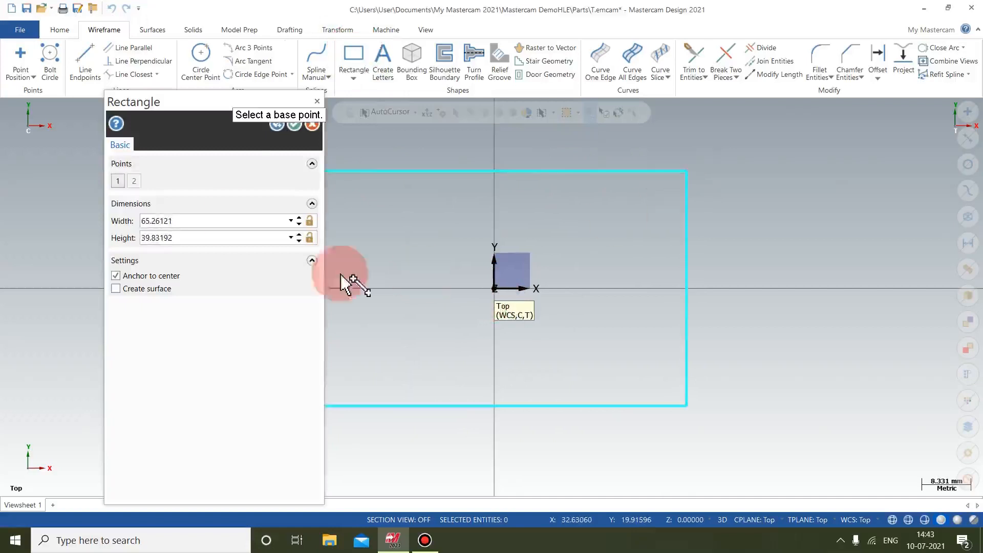
pyautogui.click(294, 124)
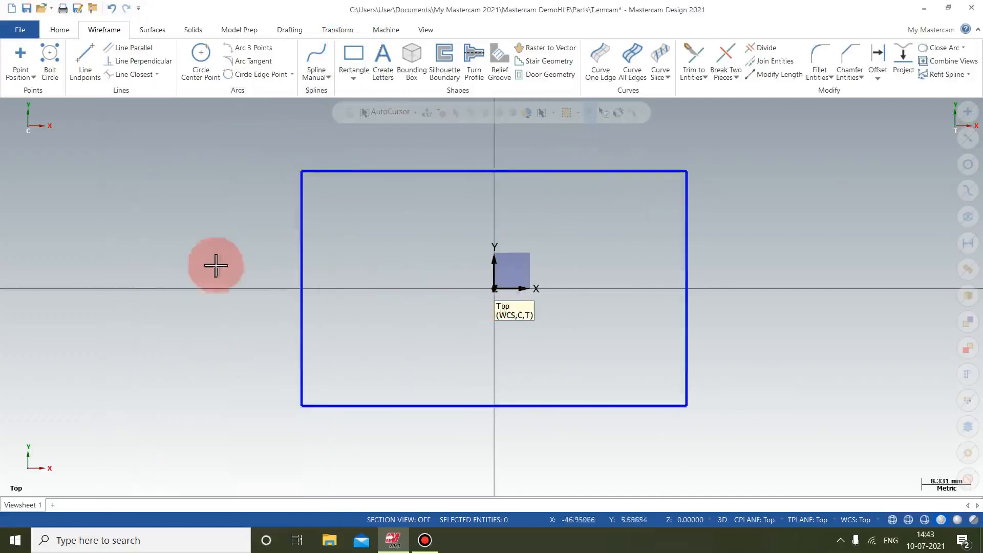